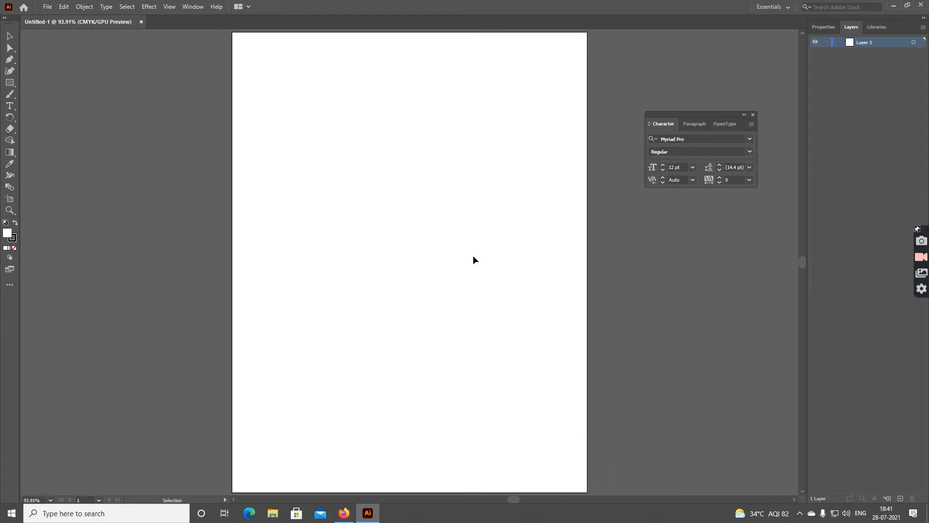
# Draw a rectangle across the middle of the artboard and swap its fill and stroke so the fill is black
pyautogui.press('m')
pyautogui.moveTo(282, 177); pyautogui.dragTo(523, 309)
pyautogui.press('Tab')
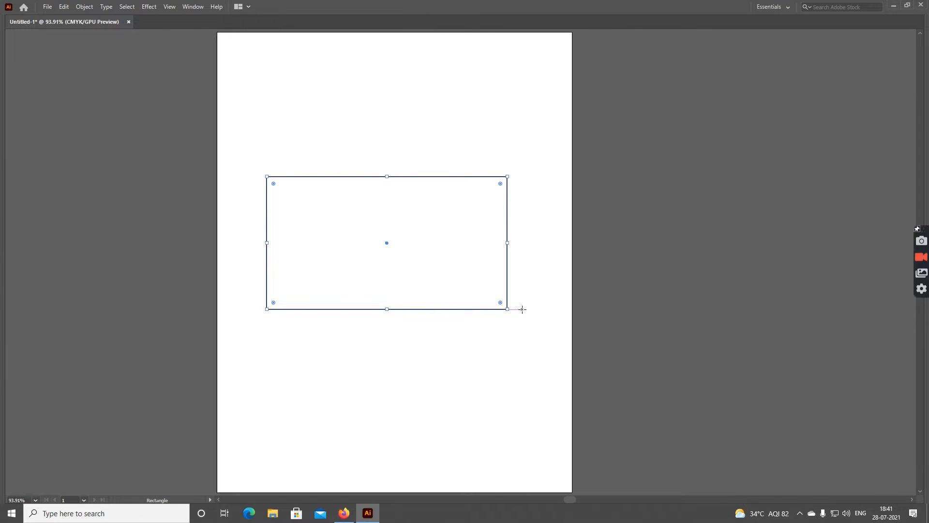
pyautogui.press('Tab')
pyautogui.hotkey('shift', 'x')
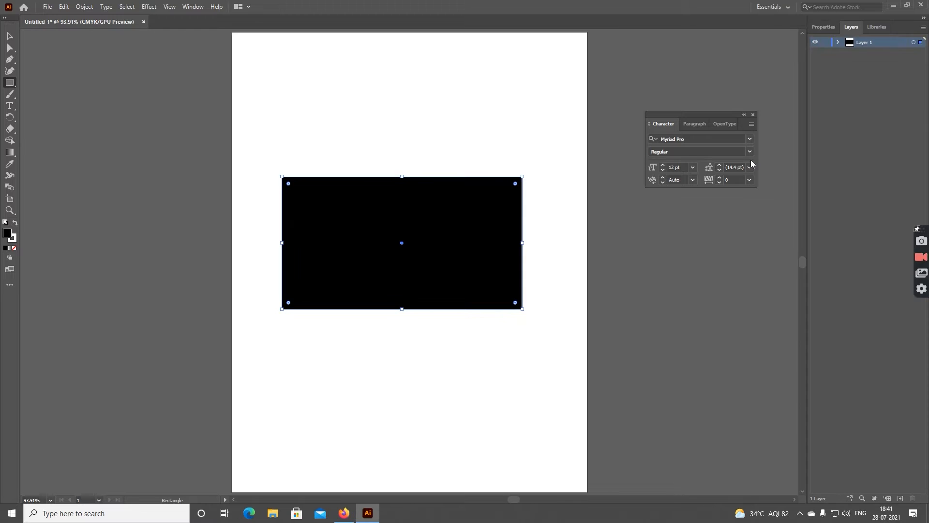
# Set the rectangle's fill to C 0, M 100, Y 100, K 0
pyautogui.press('F6')
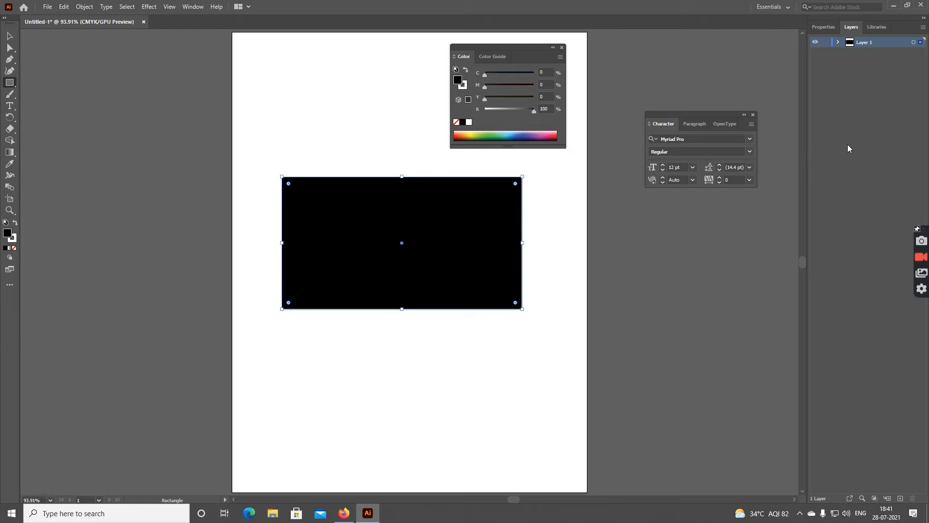
pyautogui.click(554, 134)
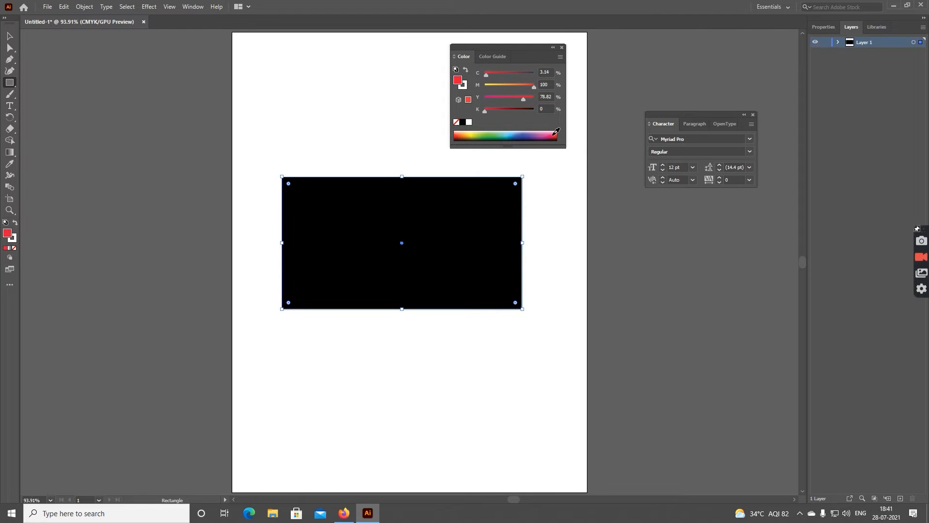
pyautogui.click(549, 85)
pyautogui.press('Tab')
pyautogui.write('100')
pyautogui.hotkey('shift', 'Tab')
pyautogui.hotkey('shift', 'Tab')
pyautogui.write('0')
pyautogui.press('Return')
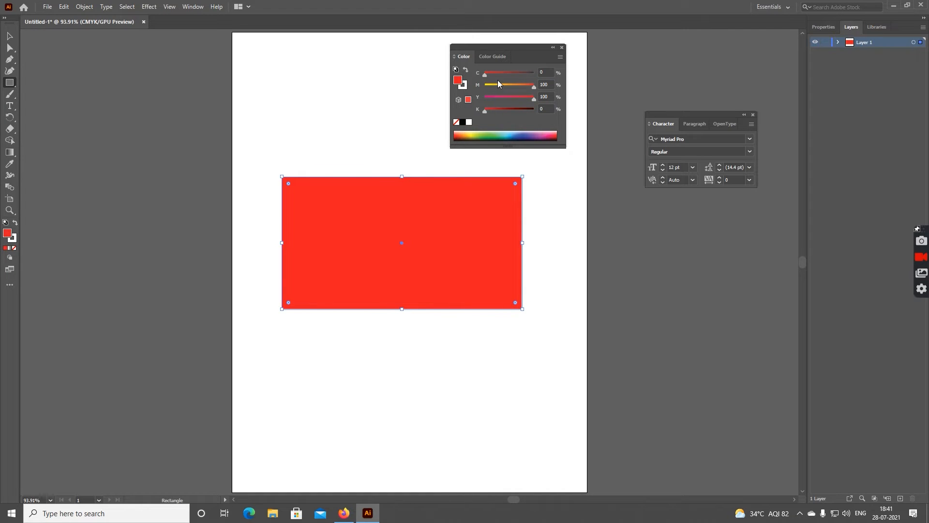
# Show the document's swatches beside the artboard in large list view
pyautogui.click(193, 6)
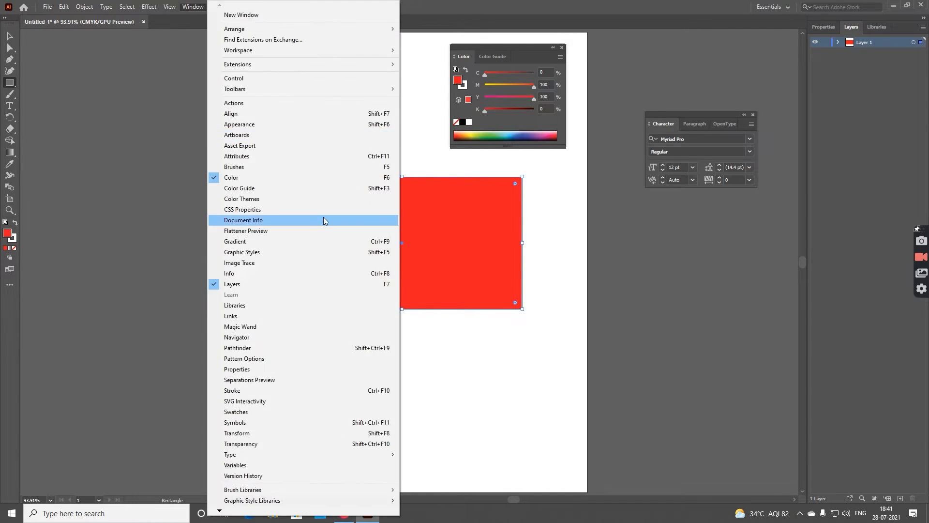
pyautogui.click(307, 412)
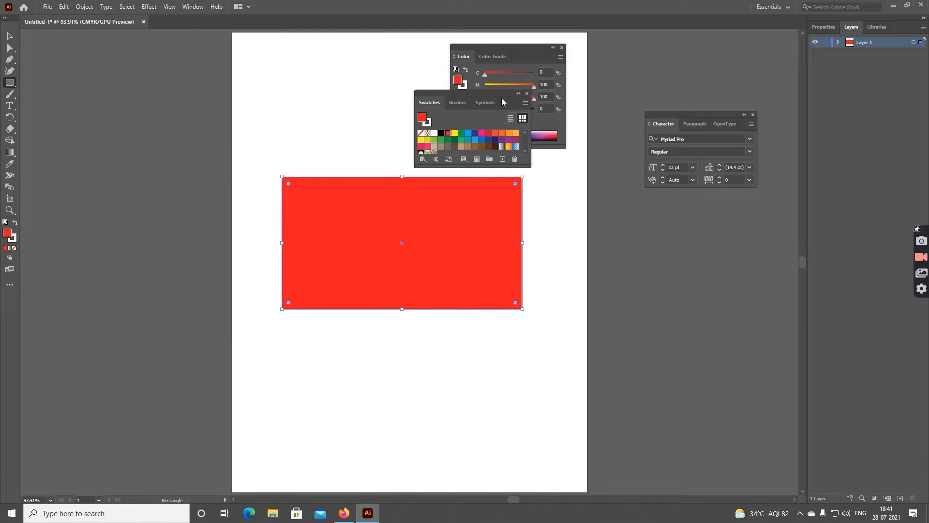
pyautogui.moveTo(501, 93); pyautogui.dragTo(699, 200)
pyautogui.click(723, 210)
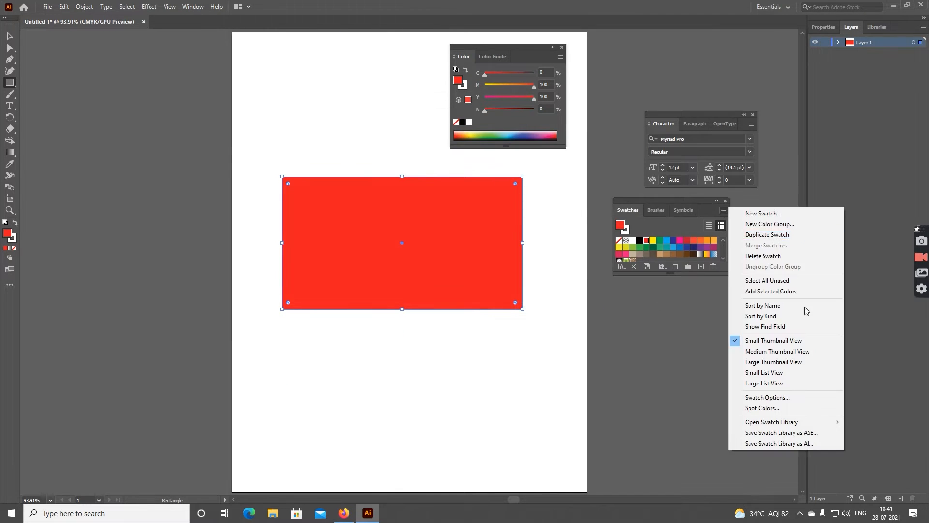
pyautogui.click(784, 384)
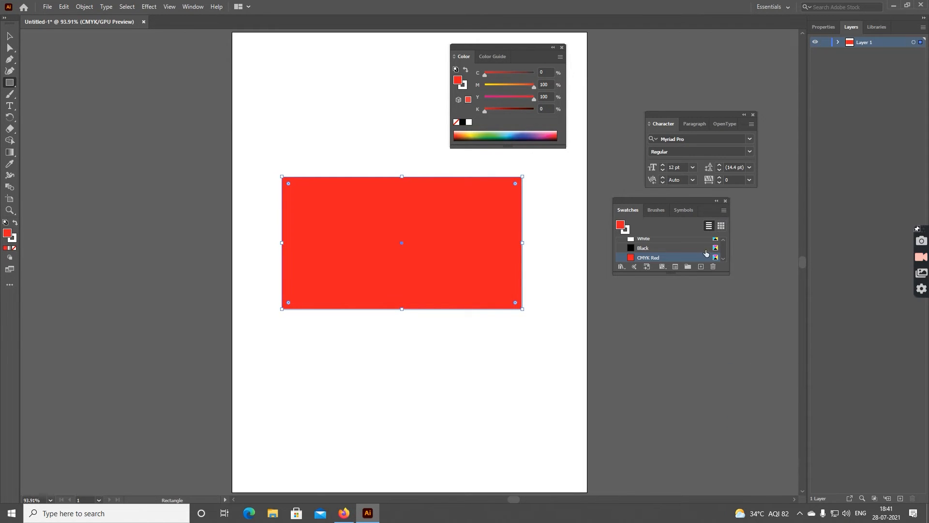
# Convert the CMYK Red swatch to a spot color
pyautogui.doubleClick(703, 255)
pyautogui.press('Tab')
pyautogui.press('Down')
pyautogui.press('Return')
pyautogui.press('v')
# Show Separations Preview beside the artboard, enlarged to list all plates, and turn on Overprint Preview
pyautogui.click(193, 7)
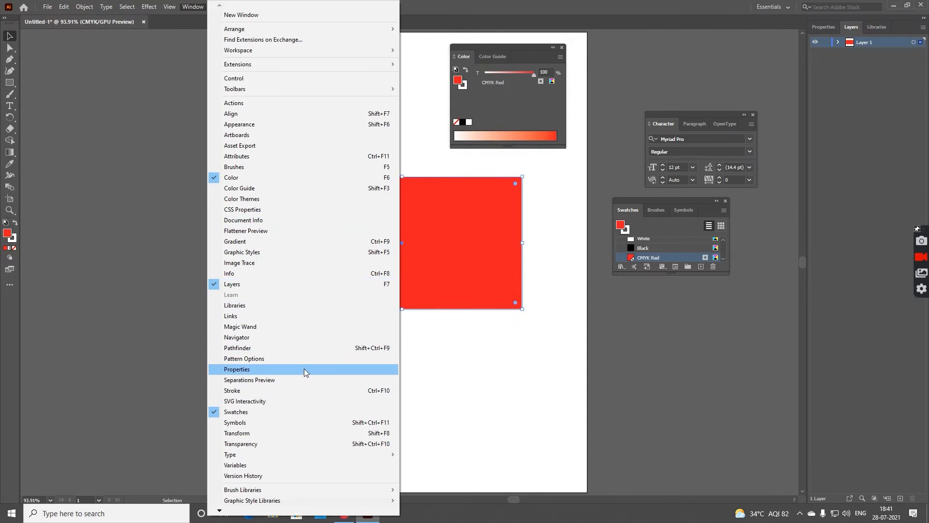
pyautogui.click(307, 375)
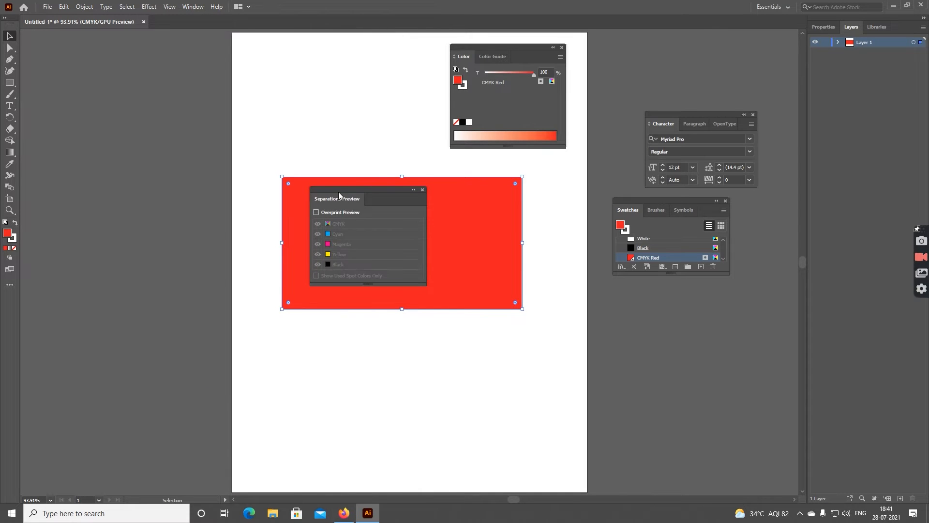
pyautogui.moveTo(339, 196); pyautogui.dragTo(104, 124)
pyautogui.moveTo(181, 212); pyautogui.dragTo(158, 274)
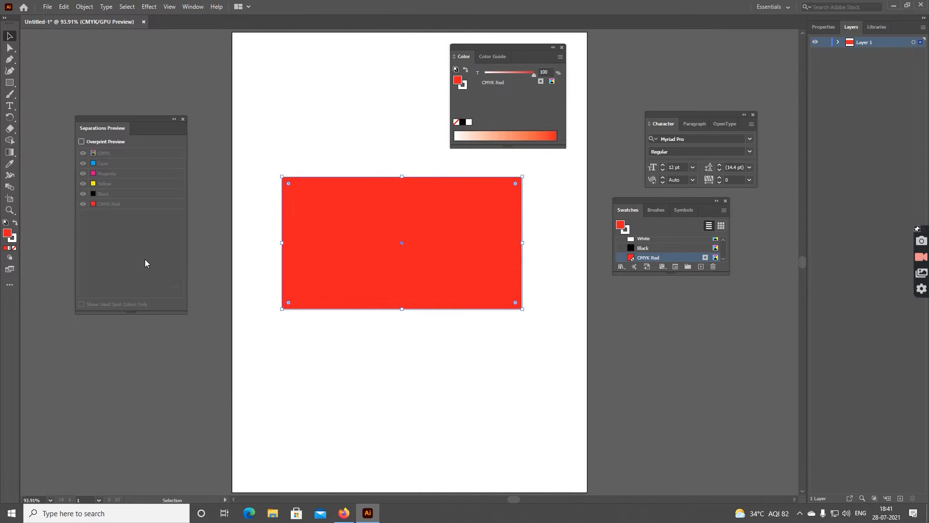
pyautogui.click(100, 142)
# Preview the CMYK Red plate on its own with the artwork deselected, and restore all plates
pyautogui.keyDown('alt'); pyautogui.click(84, 206); pyautogui.keyUp('alt')
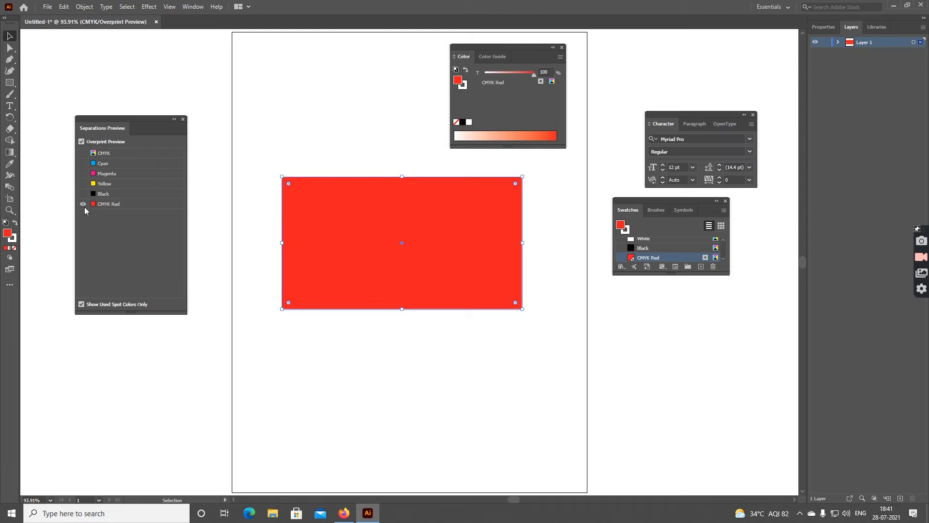
pyautogui.click(376, 333)
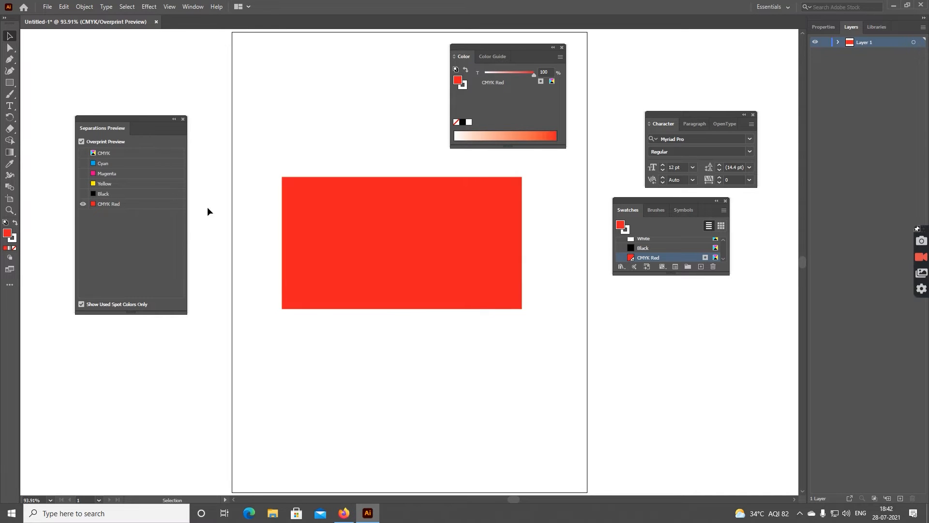
pyautogui.keyDown('alt'); pyautogui.click(85, 202); pyautogui.keyUp('alt')
# Add the text "Brand Name" on the red rectangle
pyautogui.press('z')
pyautogui.moveTo(272, 159); pyautogui.dragTo(472, 354)
pyautogui.press('v')
pyautogui.click(472, 309)
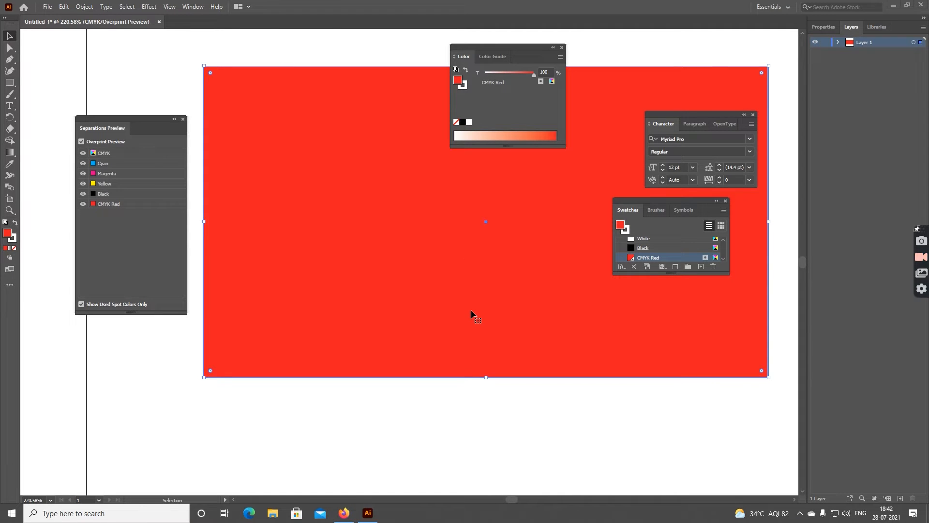
pyautogui.press('z')
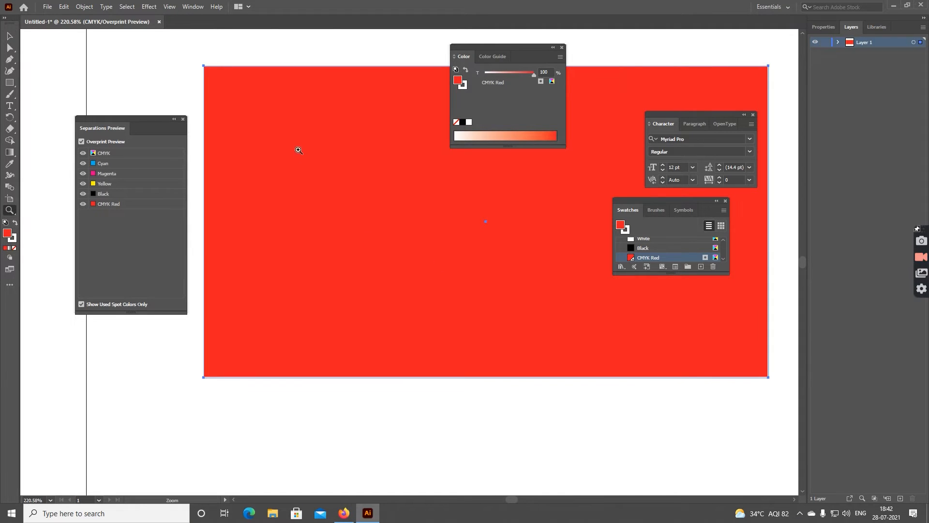
pyautogui.moveTo(325, 181); pyautogui.dragTo(448, 310)
pyautogui.press('t')
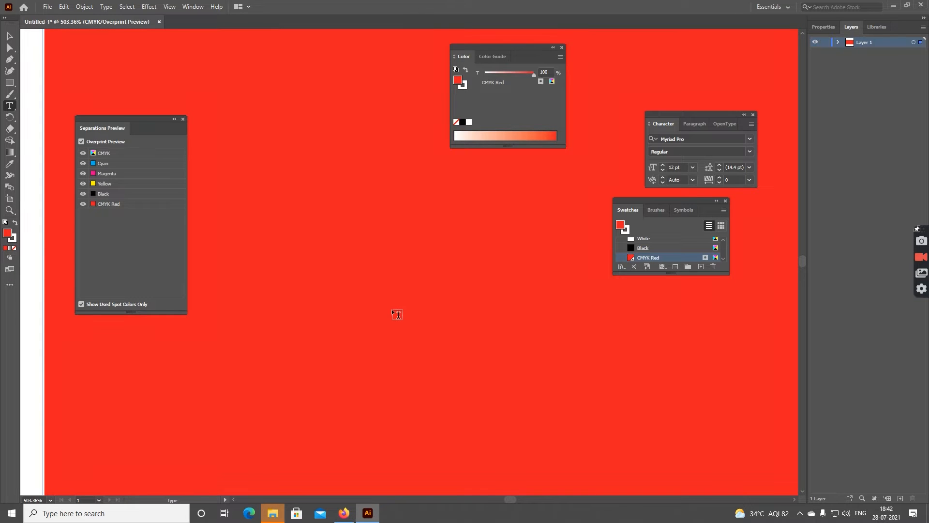
pyautogui.click(403, 306)
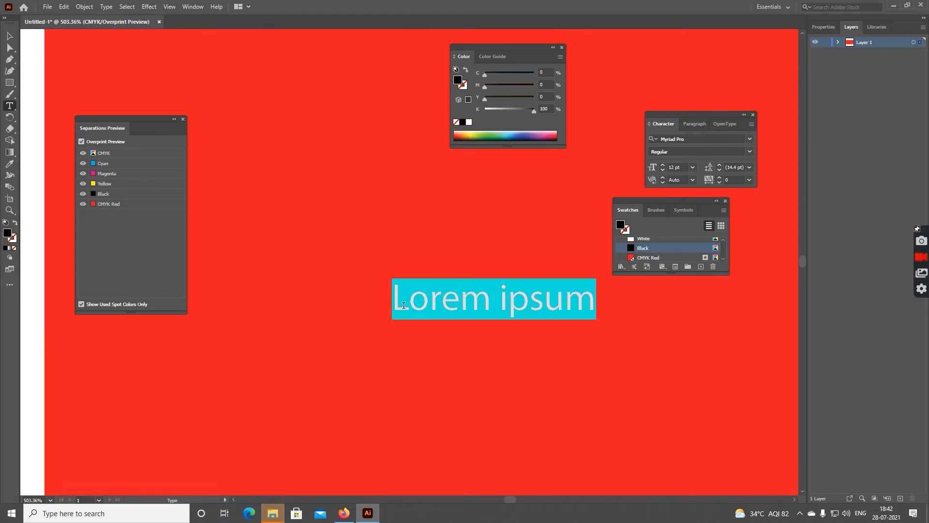
pyautogui.write('Brand')
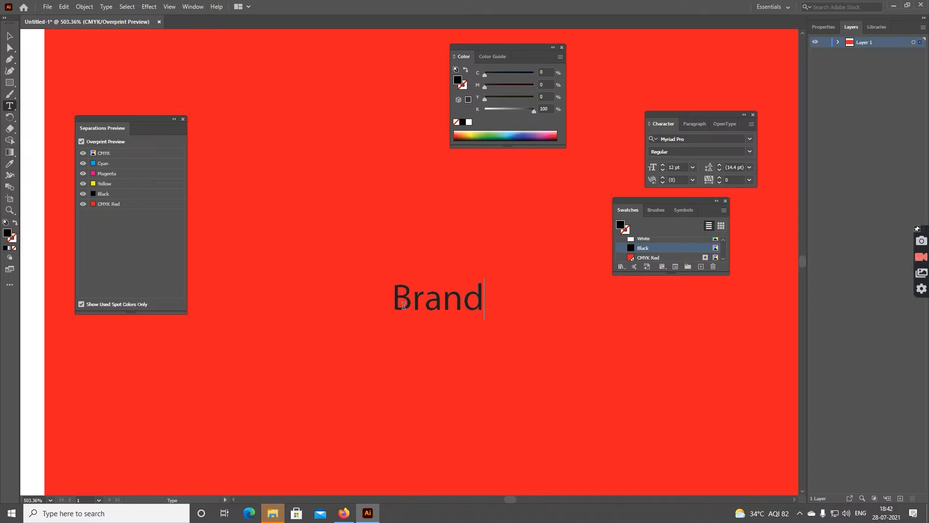
pyautogui.write(' Name')
pyautogui.press('Escape')
# Set the "Brand Name" text to 50 pt in the Black style and centre it on the rectangle
pyautogui.hotkey('ctrl', 't')
pyautogui.hotkey('ctrl', 't')
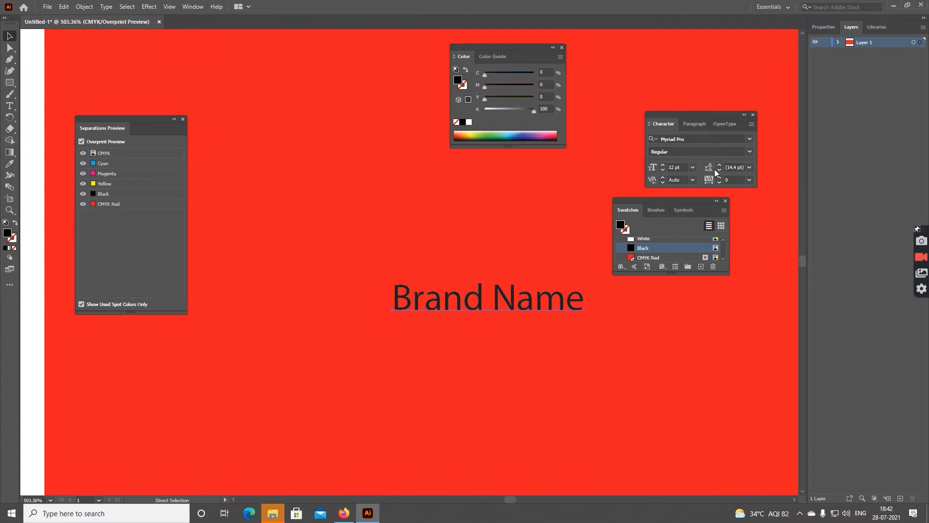
pyautogui.keyDown('shift'); pyautogui.click(662, 165); pyautogui.keyUp('shift')
pyautogui.click(663, 166)
pyautogui.click(663, 166)
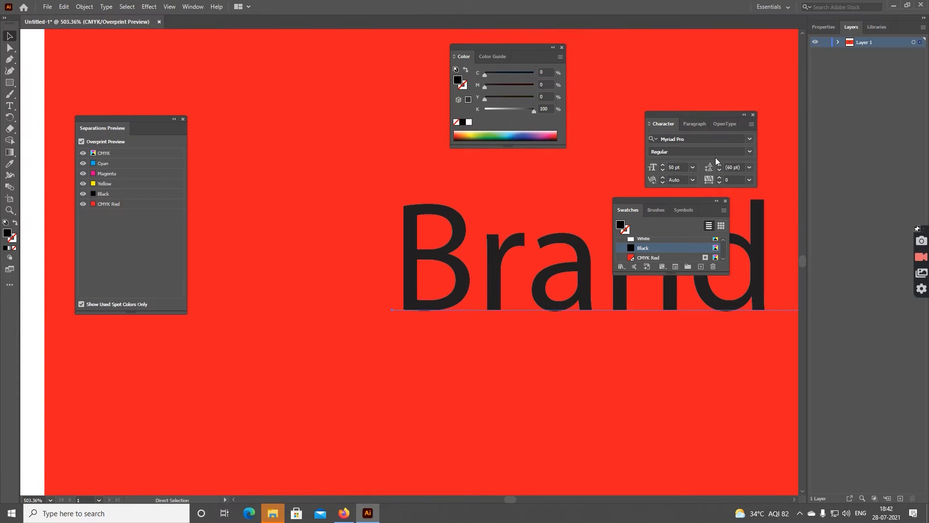
pyautogui.click(749, 152)
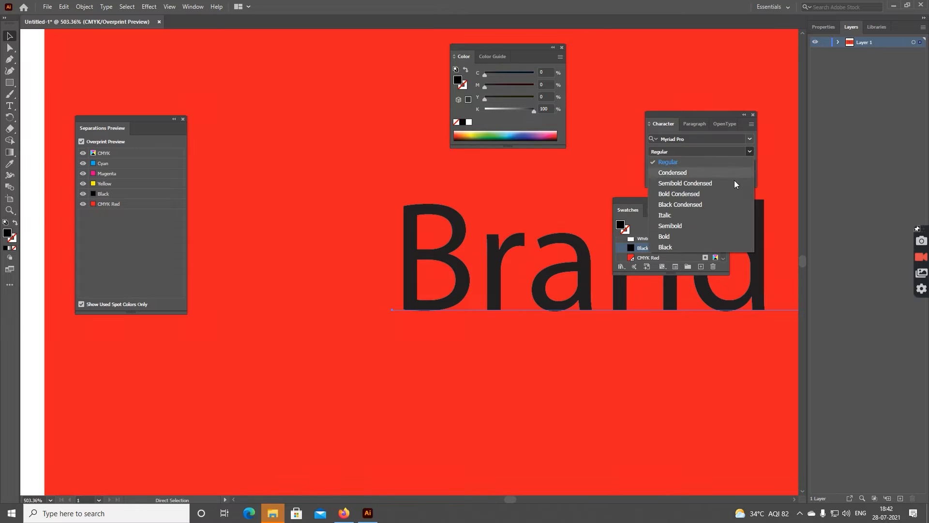
pyautogui.click(716, 246)
pyautogui.hotkey('ctrl', '0')
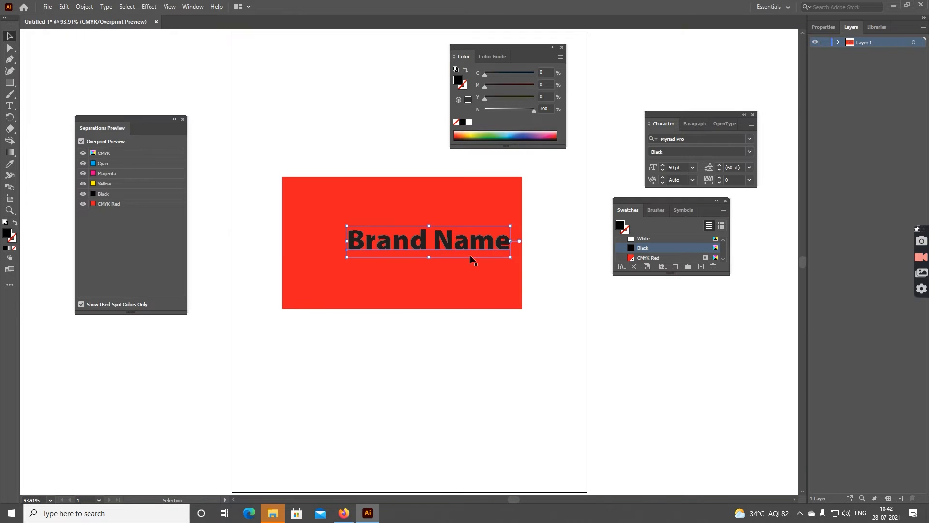
pyautogui.moveTo(462, 249); pyautogui.dragTo(409, 243)
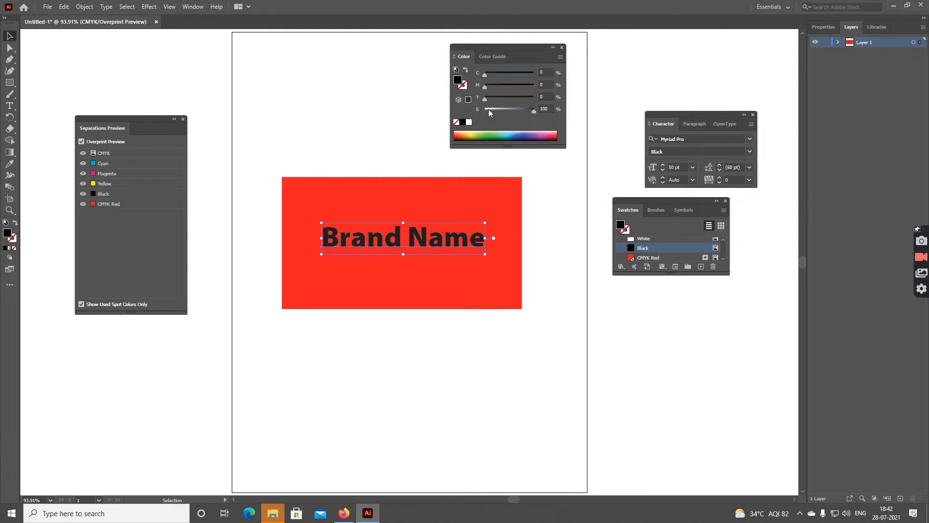
# Color the "Brand Name" text yellow with C 0, M 0, Y 100, K 0
pyautogui.click(543, 97)
pyautogui.write('100')
pyautogui.press('Tab')
pyautogui.write('0')
pyautogui.press('Tab')
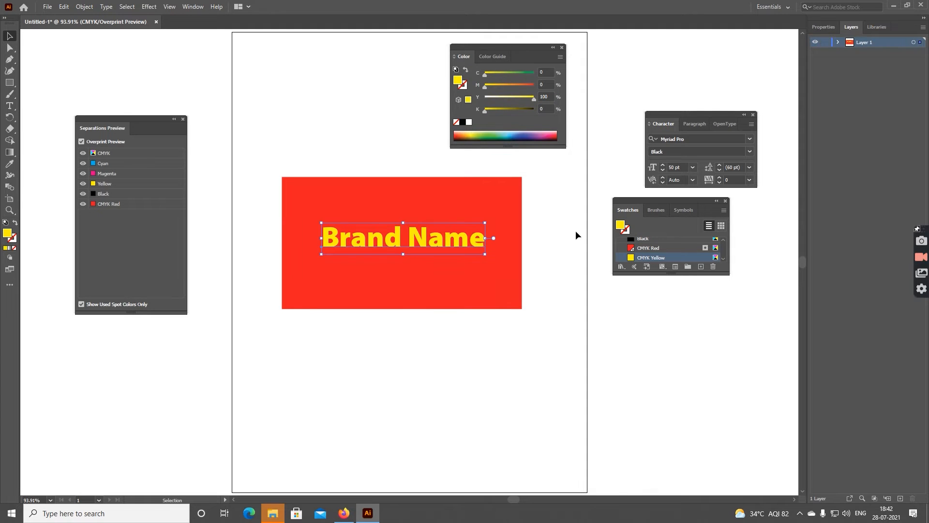
pyautogui.click(576, 231)
# Duplicate the text with an offset of about 0.4 pt across and 0.16 pt down, fill the copy white and place it behind the yellow text
pyautogui.hotkey('ctrl', 'space')
pyautogui.moveTo(448, 205); pyautogui.dragTo(498, 251)
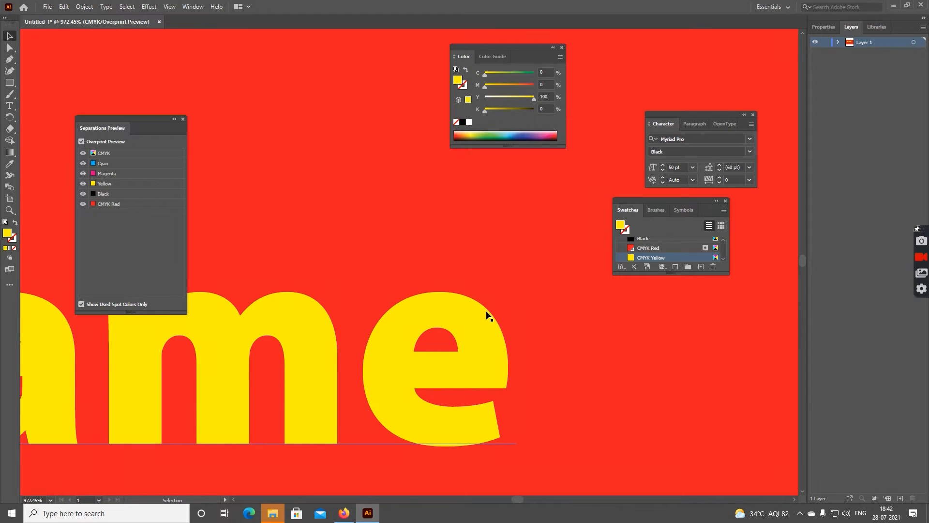
pyautogui.moveTo(487, 310); pyautogui.dragTo(489, 311)
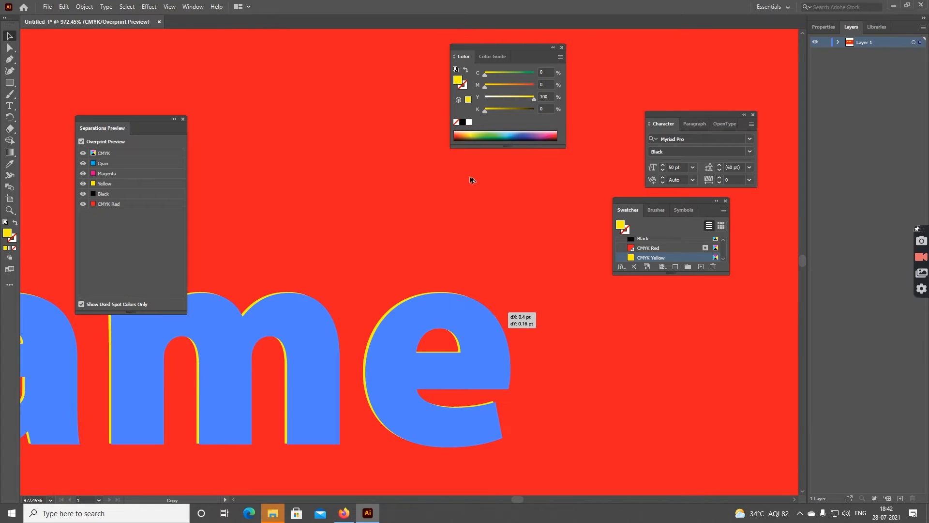
pyautogui.click(469, 122)
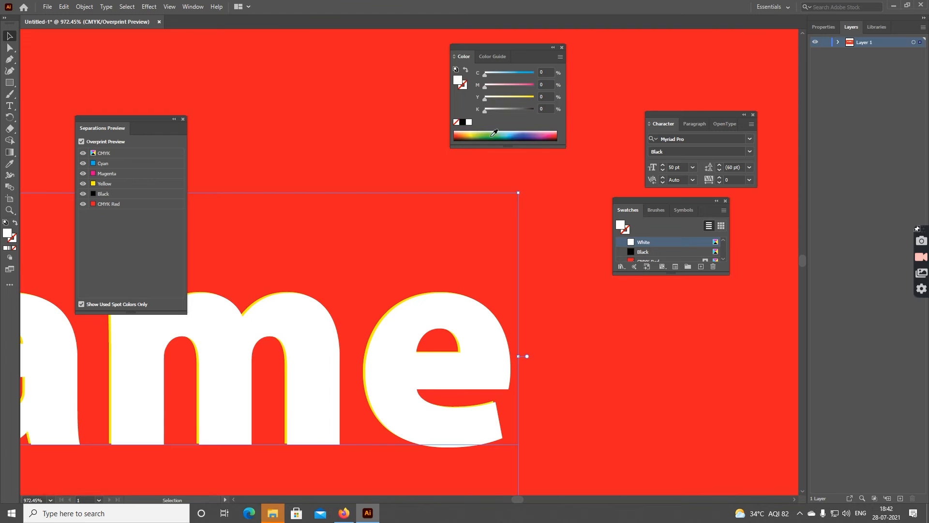
pyautogui.hotkey('ctrl', '[')
pyautogui.click(388, 167)
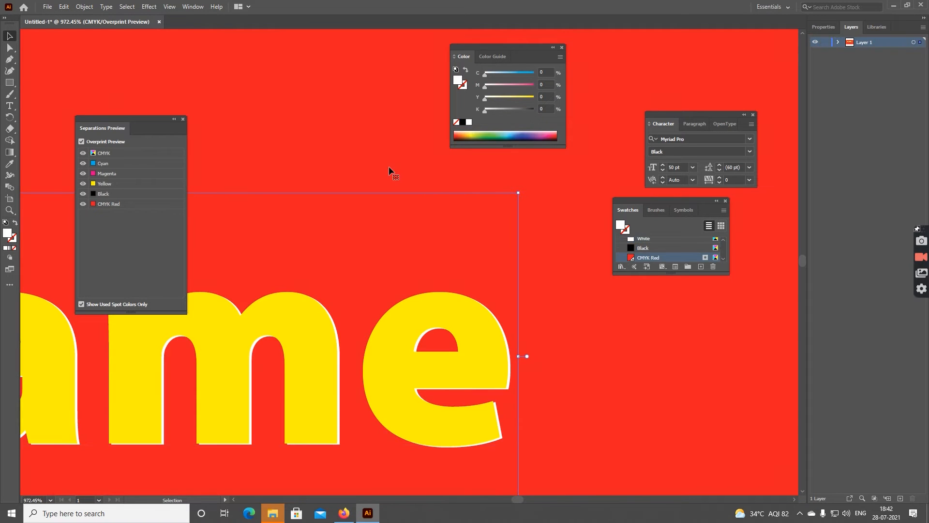
# Examine the white edge around the yellow letters along the whole "Brand Name" text
pyautogui.hotkey('ctrl', '0')
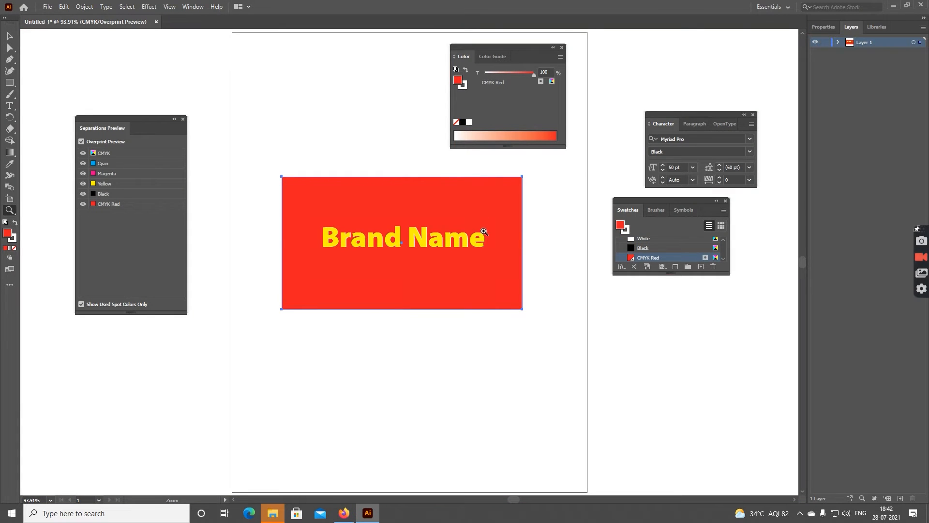
pyautogui.moveTo(469, 216); pyautogui.dragTo(504, 254)
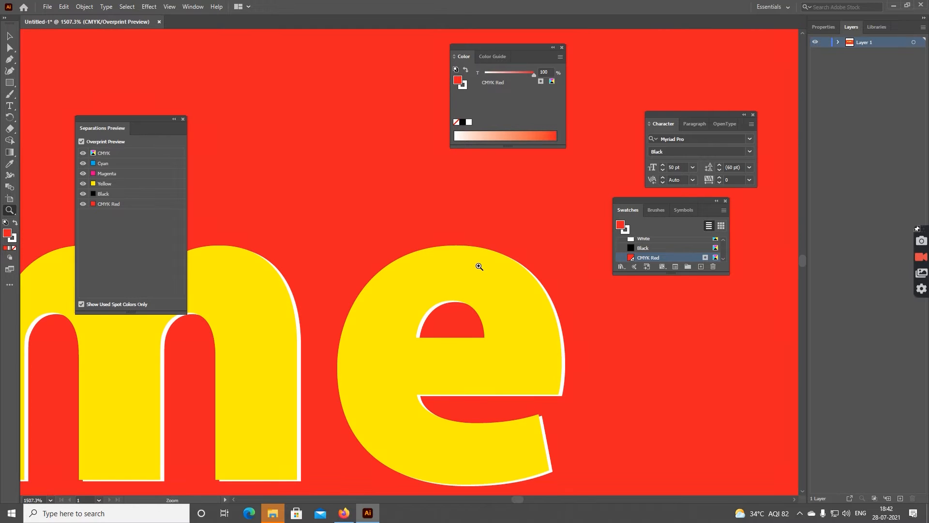
pyautogui.press('space')
pyautogui.moveTo(294, 253); pyautogui.dragTo(695, 218)
pyautogui.moveTo(354, 361); pyautogui.dragTo(664, 359)
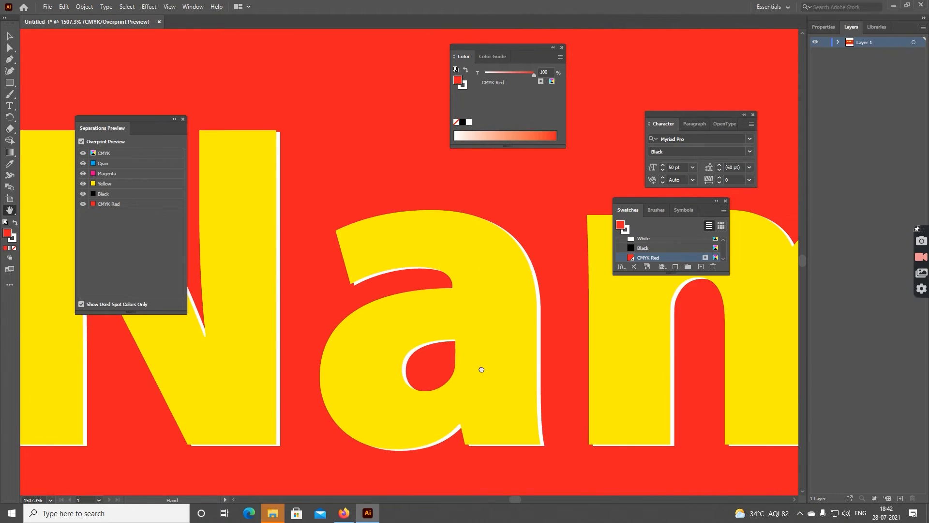
pyautogui.moveTo(339, 377); pyautogui.dragTo(658, 377)
pyautogui.moveTo(222, 383); pyautogui.dragTo(678, 382)
pyautogui.moveTo(73, 383); pyautogui.dragTo(568, 384)
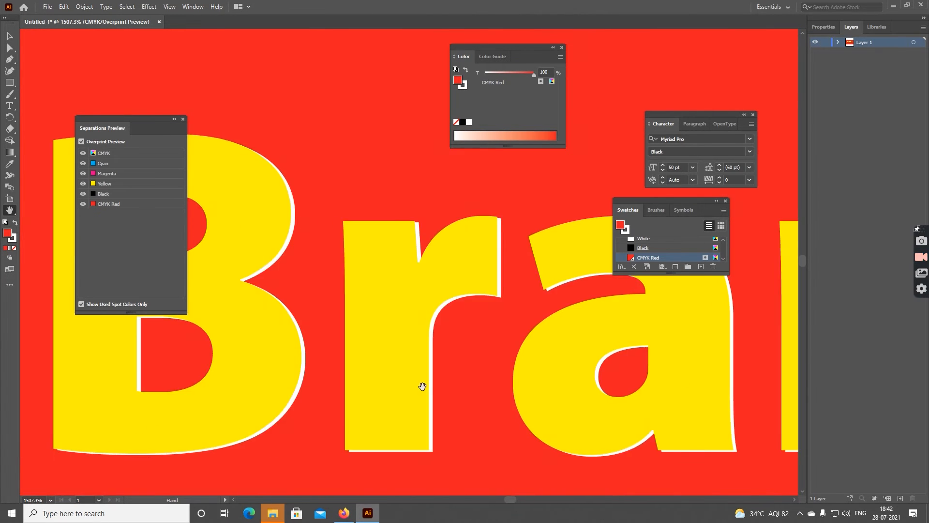
pyautogui.moveTo(384, 412); pyautogui.dragTo(722, 412)
pyautogui.hotkey('ctrl', '0')
# Remove the yellow "Brand Name" text in front of the white copy
pyautogui.press('a')
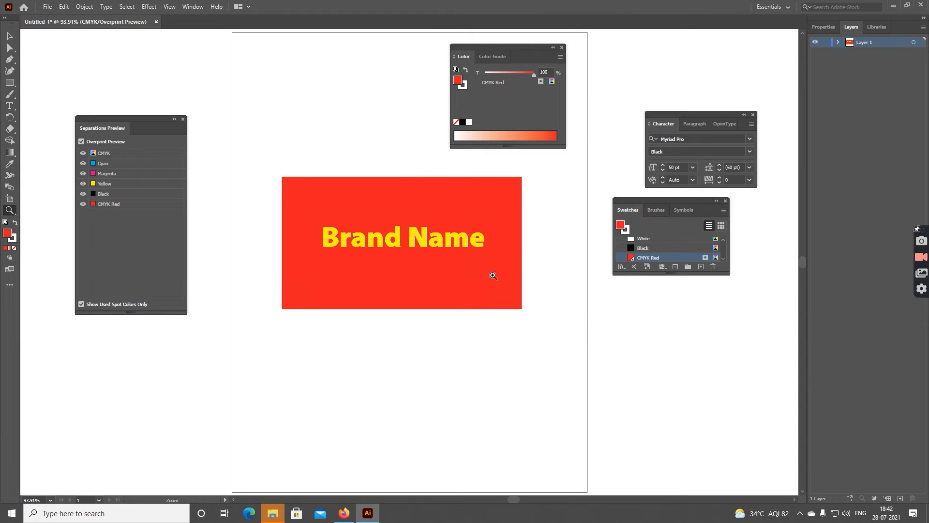
pyautogui.click(467, 250)
pyautogui.hotkey('ctrl', 'z')
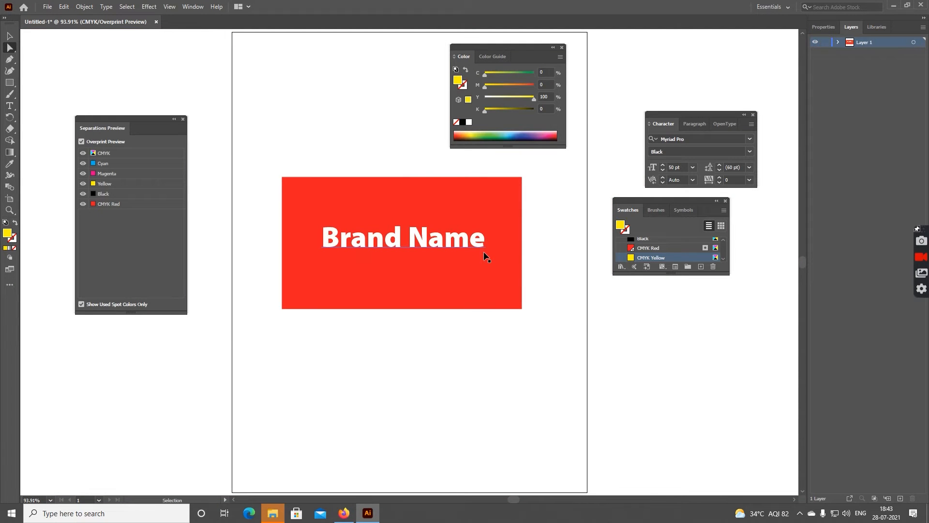
# Step back through the edit history to the single yellow "Brand Name" text without its white copy
pyautogui.hotkey('ctrl', 'z')
pyautogui.hotkey('ctrl', 'z')
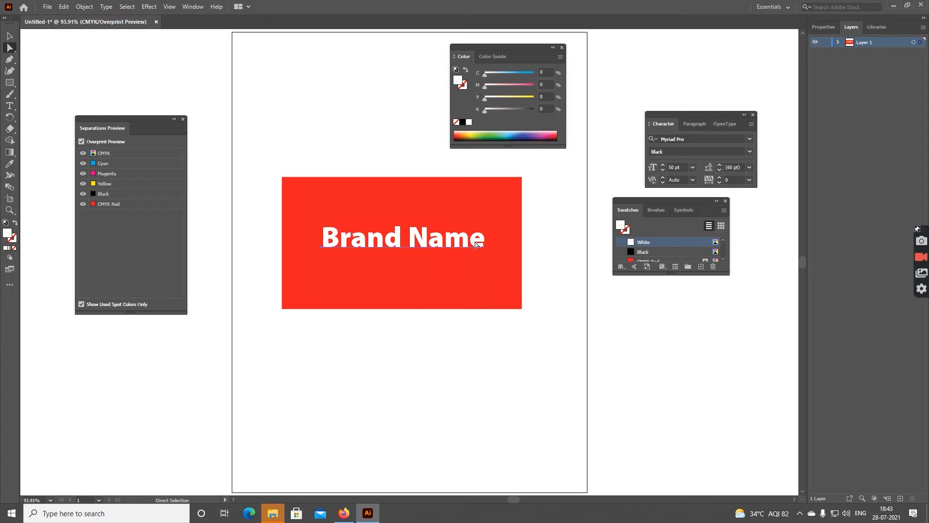
pyautogui.hotkey('ctrl', 'shift', 'z')
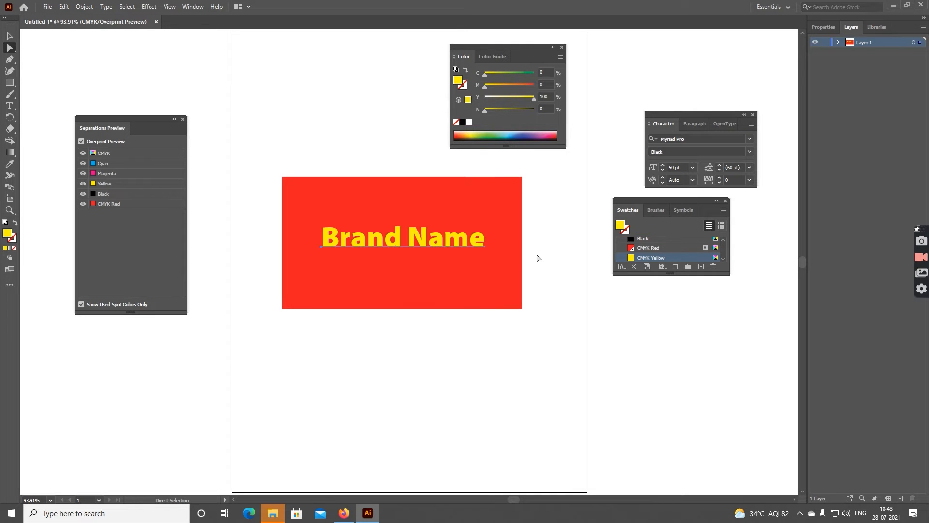
# Examine closely the edges where the last yellow letters of "Brand Name" meet the red rectangle
pyautogui.click(537, 254)
pyautogui.hotkey('ctrl', 'space')
pyautogui.moveTo(458, 214); pyautogui.dragTo(592, 280)
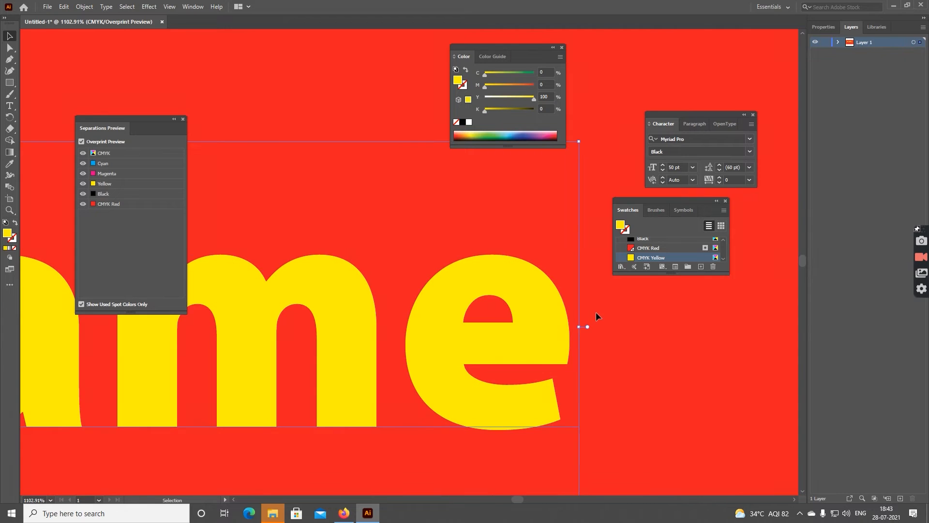
pyautogui.hotkey('ctrl', '0')
pyautogui.click(583, 312)
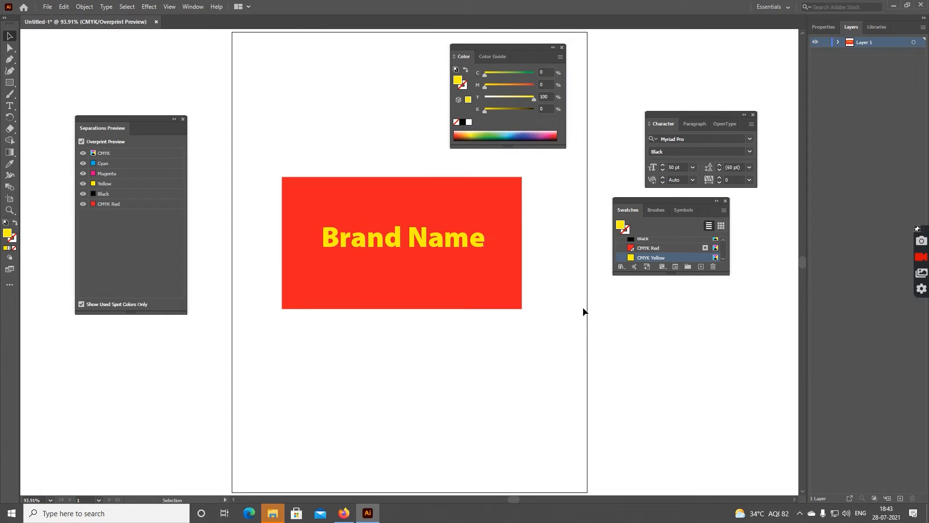
pyautogui.press('z')
pyautogui.moveTo(454, 199); pyautogui.dragTo(492, 296)
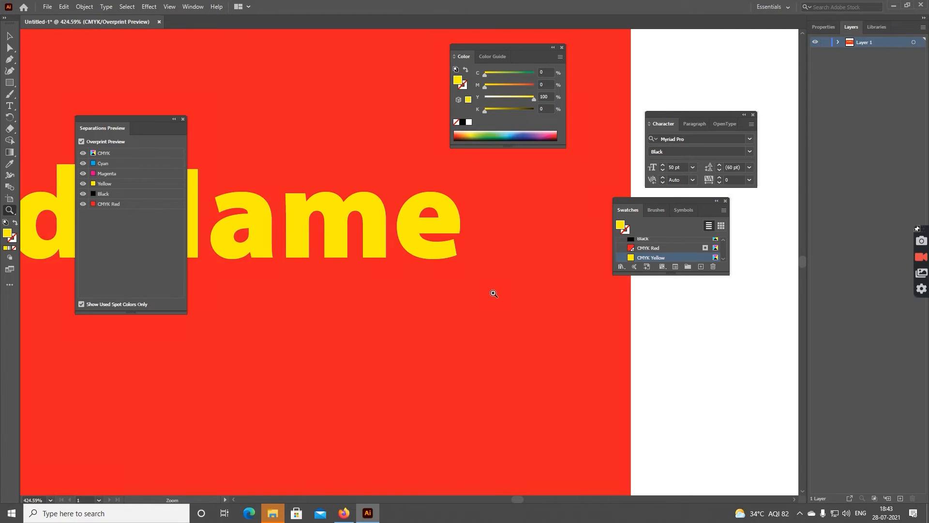
pyautogui.moveTo(344, 151); pyautogui.dragTo(490, 285)
pyautogui.press('h')
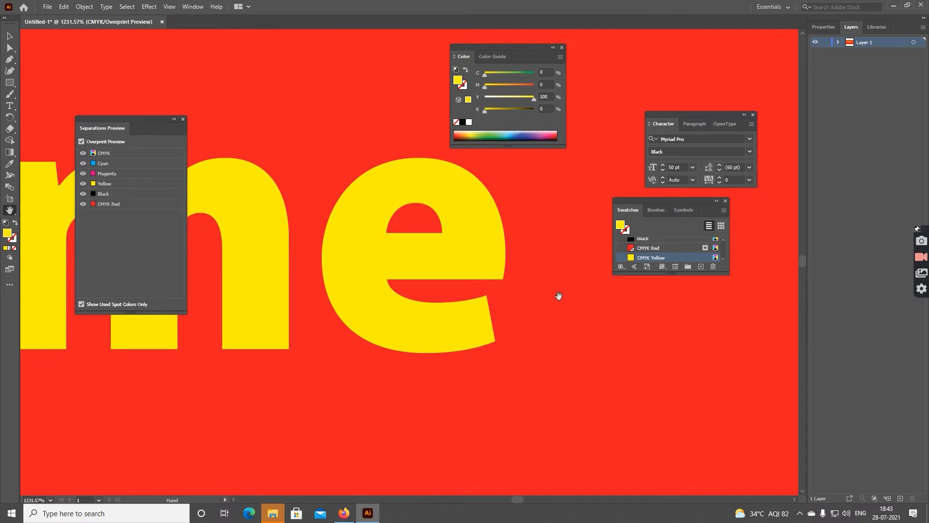
pyautogui.moveTo(548, 286); pyautogui.dragTo(540, 343)
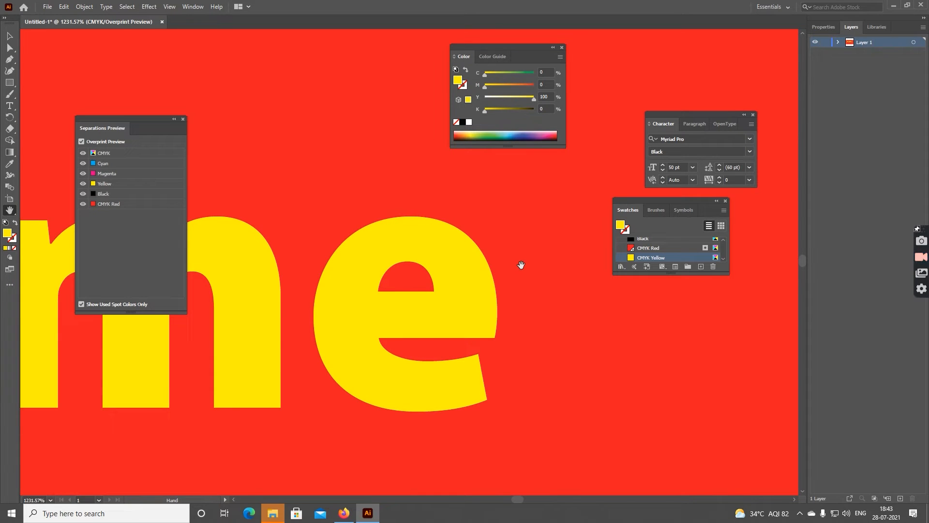
pyautogui.hotkey('ctrl', '0')
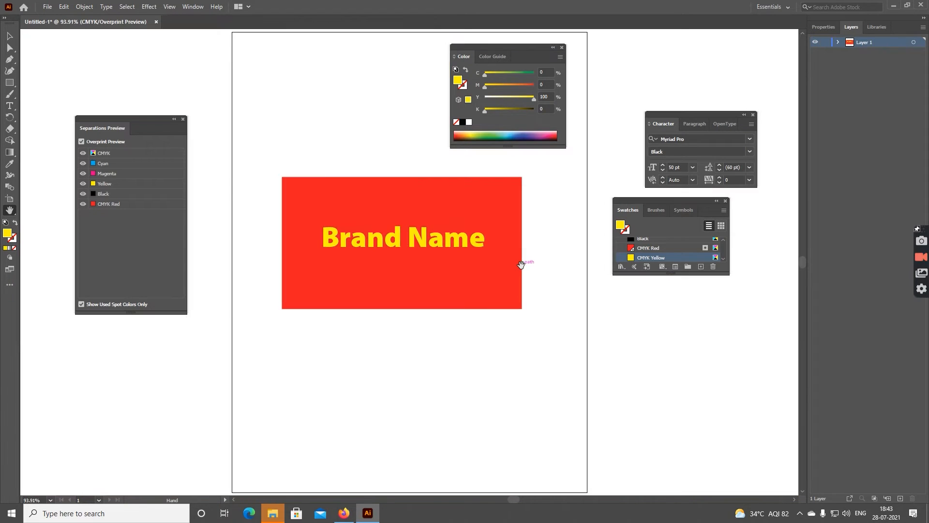
# Move the yellow "Brand Name" text slightly to the left on the red rectangle
pyautogui.hotkey('ctrl', 'z')
pyautogui.press('v')
pyautogui.click(548, 289)
pyautogui.moveTo(467, 249)
pyautogui.mouseDown()
pyautogui.moveTo(456, 243)
pyautogui.moveTo(463, 249)
pyautogui.mouseUp()
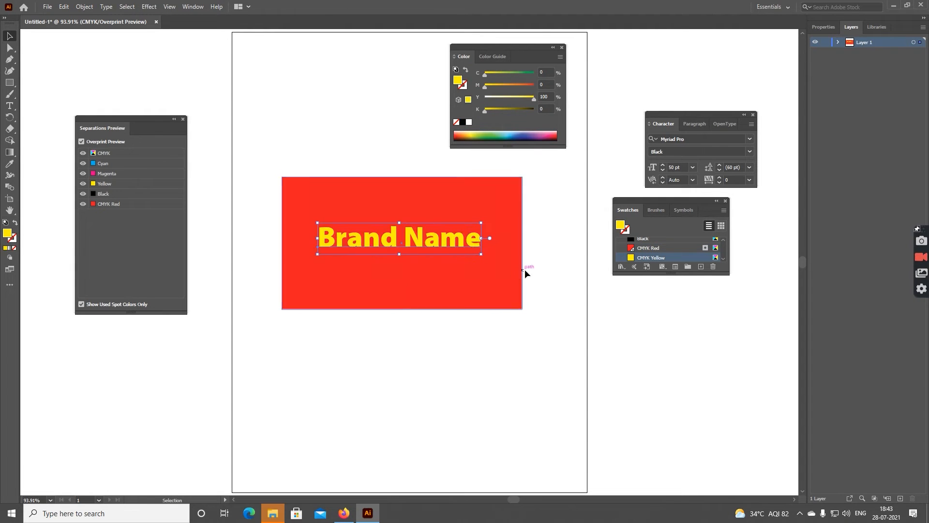
pyautogui.click(532, 275)
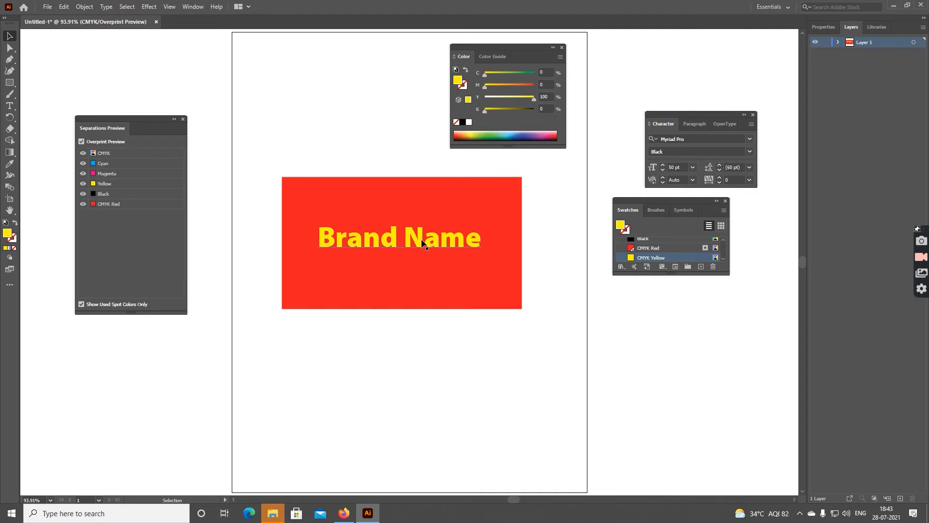
# Try converting the rectangle and the "Brand Name" text to grayscale, and undo the conversion after viewing it
pyautogui.moveTo(360, 138); pyautogui.dragTo(459, 294)
pyautogui.click(63, 7)
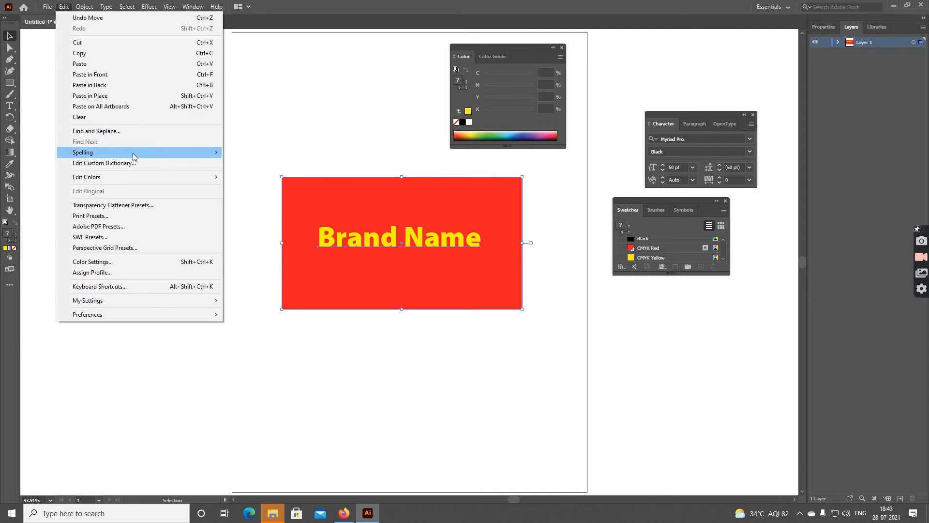
pyautogui.moveTo(143, 178)
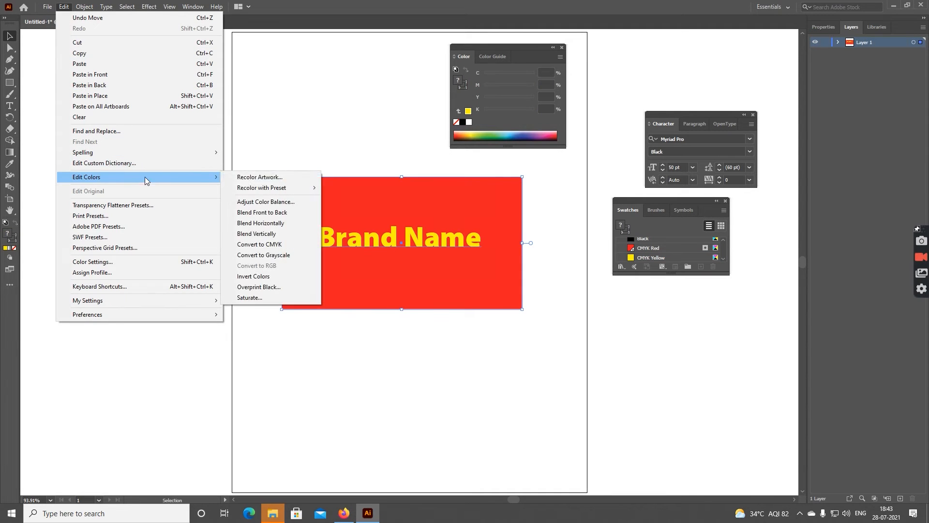
pyautogui.click(297, 254)
pyautogui.click(560, 285)
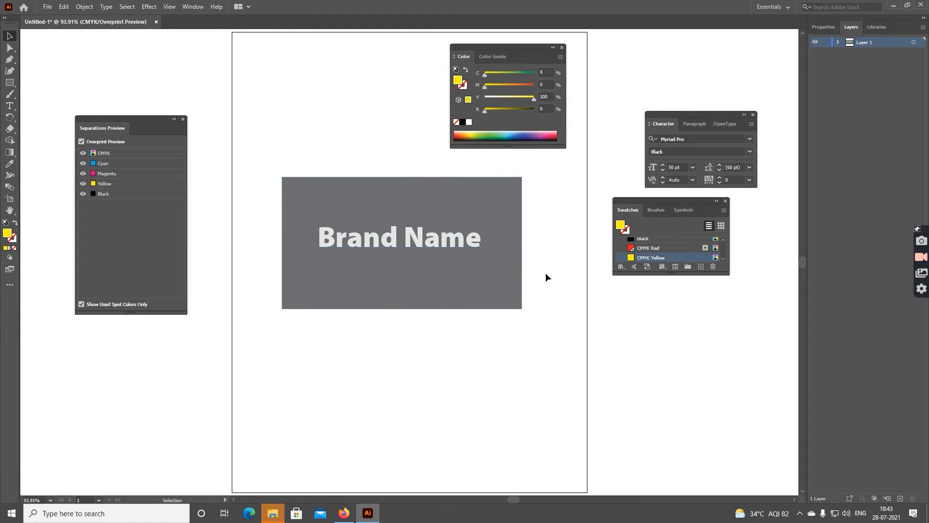
pyautogui.click(507, 262)
pyautogui.click(461, 245)
pyautogui.click(540, 270)
pyautogui.hotkey('ctrl', 'z')
pyautogui.click(556, 275)
# Apply the rectangle's CMYK Red as a stroke on the yellow text and set that stroke to overprint
pyautogui.press('z')
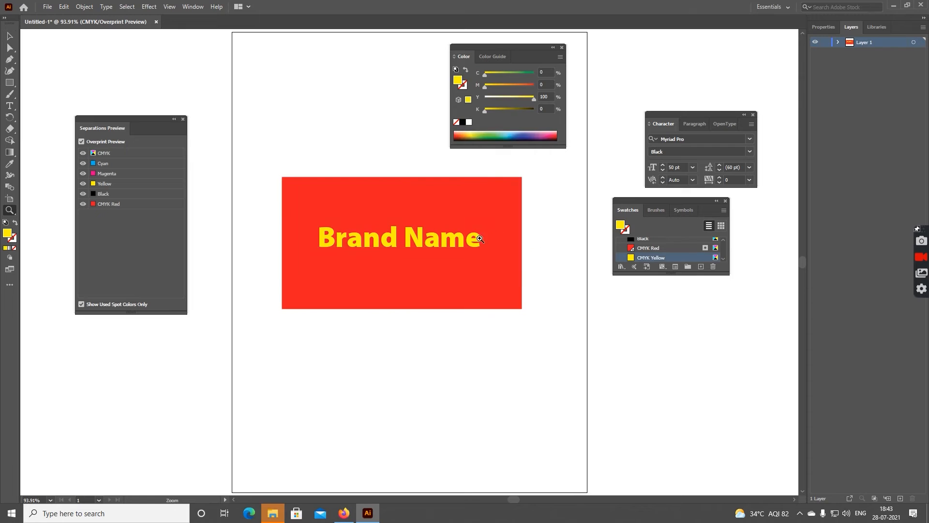
pyautogui.moveTo(453, 213); pyautogui.dragTo(495, 258)
pyautogui.press('a')
pyautogui.click(456, 288)
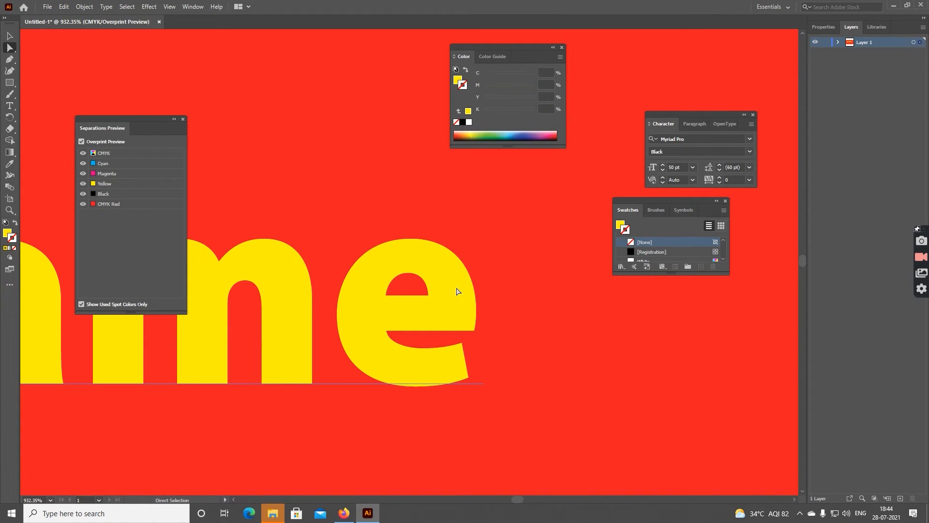
pyautogui.press('i')
pyautogui.click(534, 276)
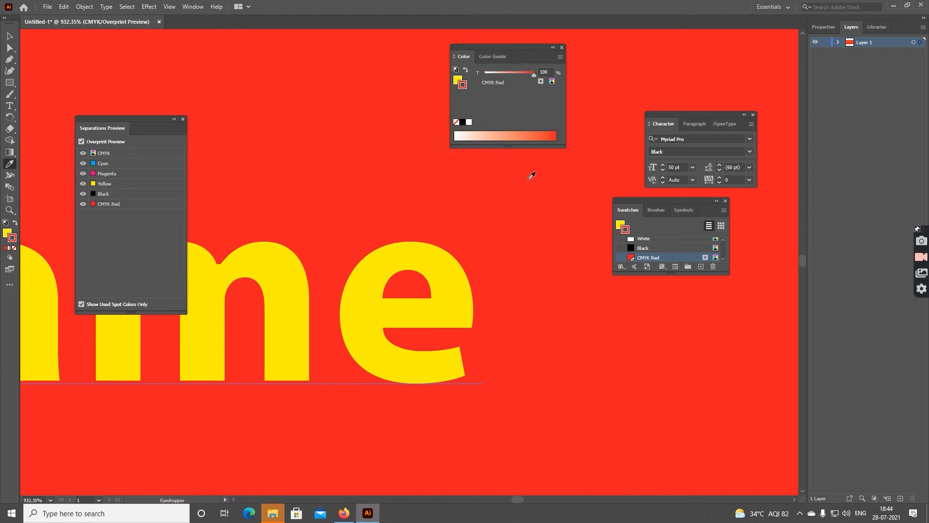
pyautogui.click(192, 7)
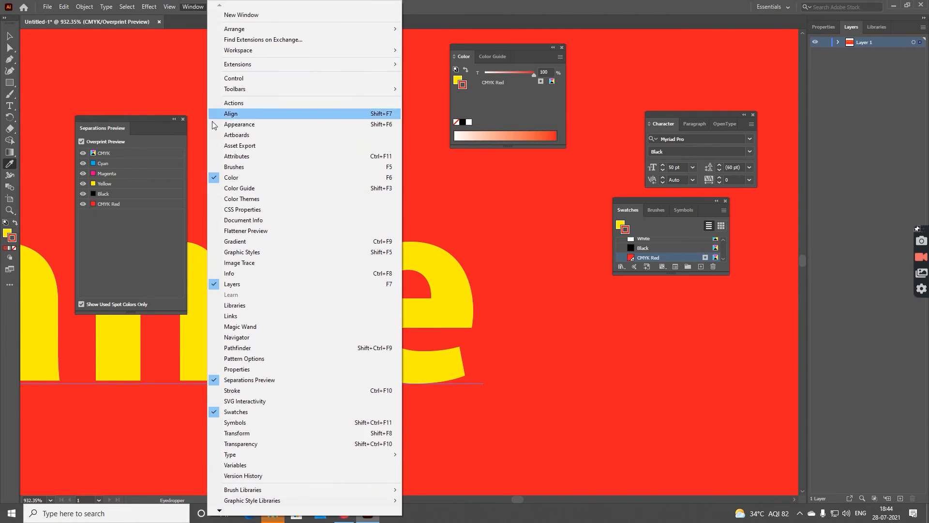
pyautogui.click(270, 155)
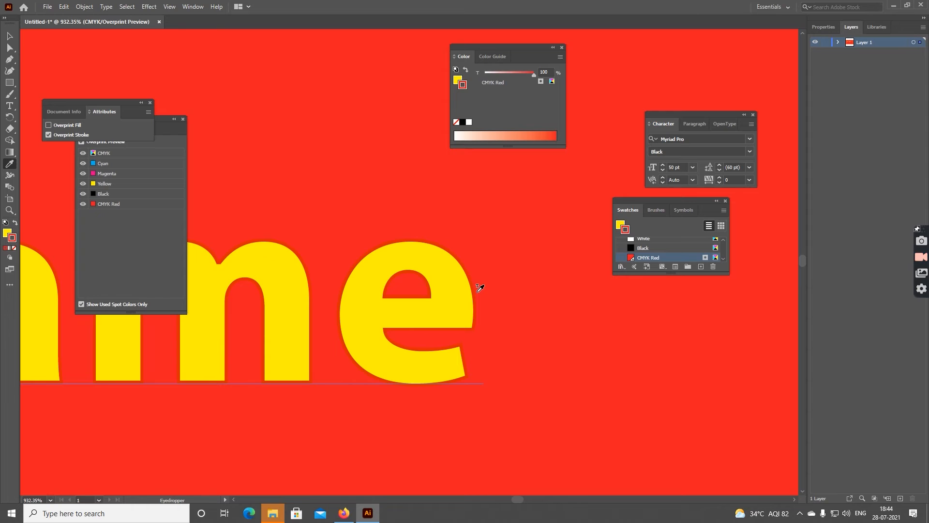
# Compare the yellow letters with and without the red stroke, and leave the stroke set to none
pyautogui.press('/')
pyautogui.hotkey('ctrl', 'z')
pyautogui.press('/')
pyautogui.hotkey('ctrl', 'z')
pyautogui.press('/')
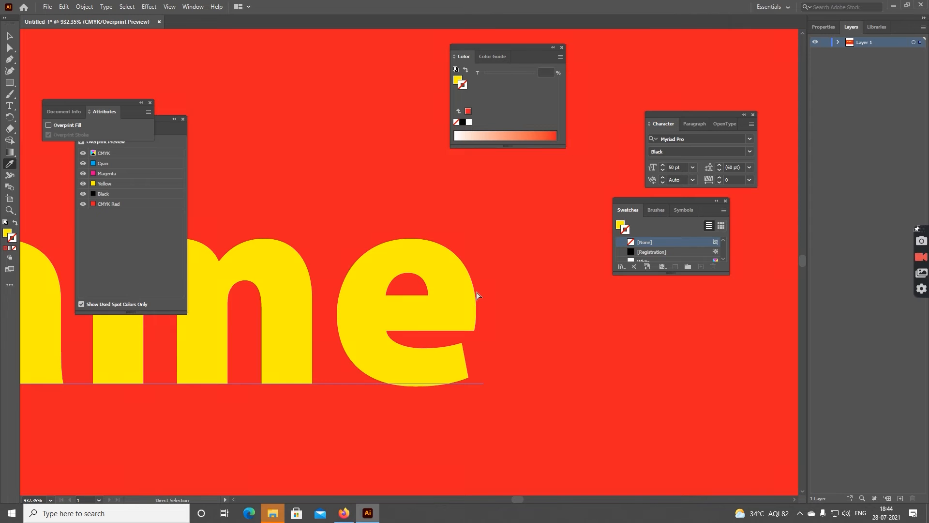
pyautogui.hotkey('ctrl', 'z')
pyautogui.press('ctrl')
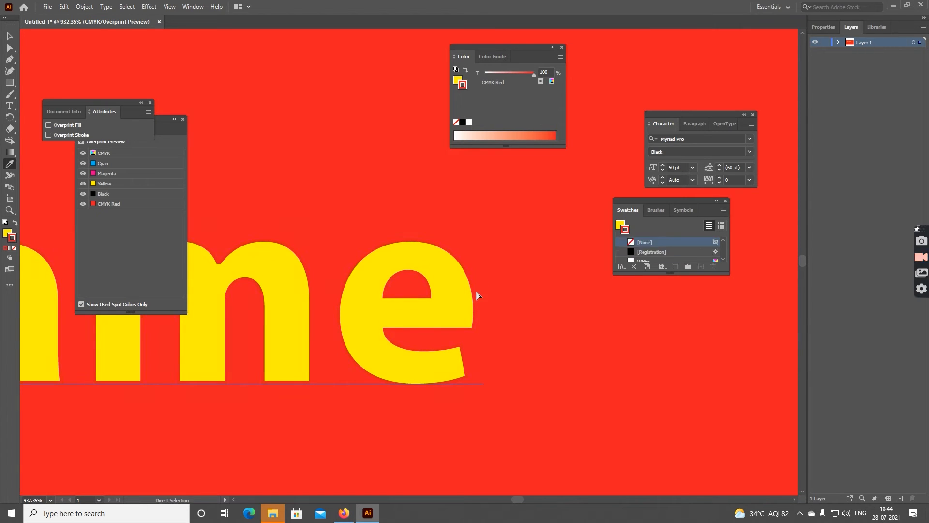
pyautogui.press('/')
pyautogui.press('v')
pyautogui.press('ctrl')
pyautogui.hotkey('ctrl', '0')
# Make the text's fill the active color and display the Appearance panel below the swatches
pyautogui.press('z')
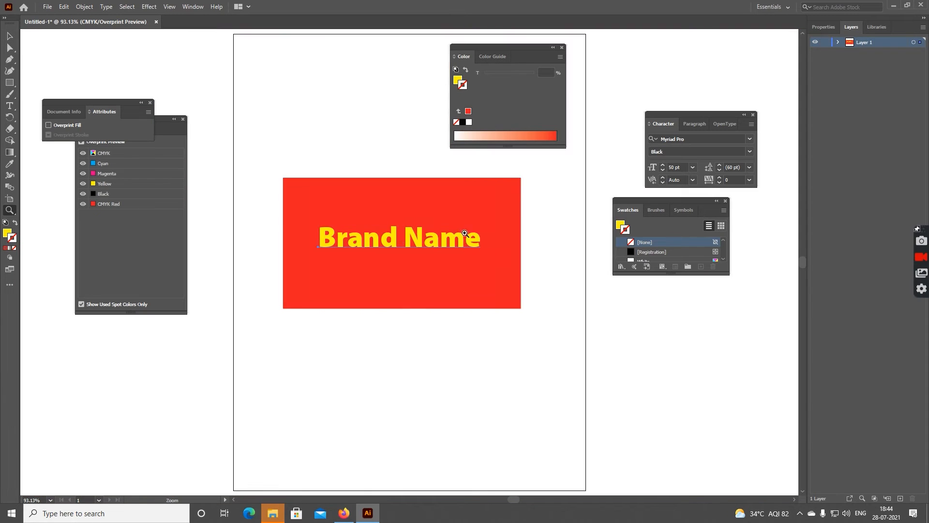
pyautogui.moveTo(475, 252); pyautogui.dragTo(478, 256)
pyautogui.press('x')
pyautogui.press('b')
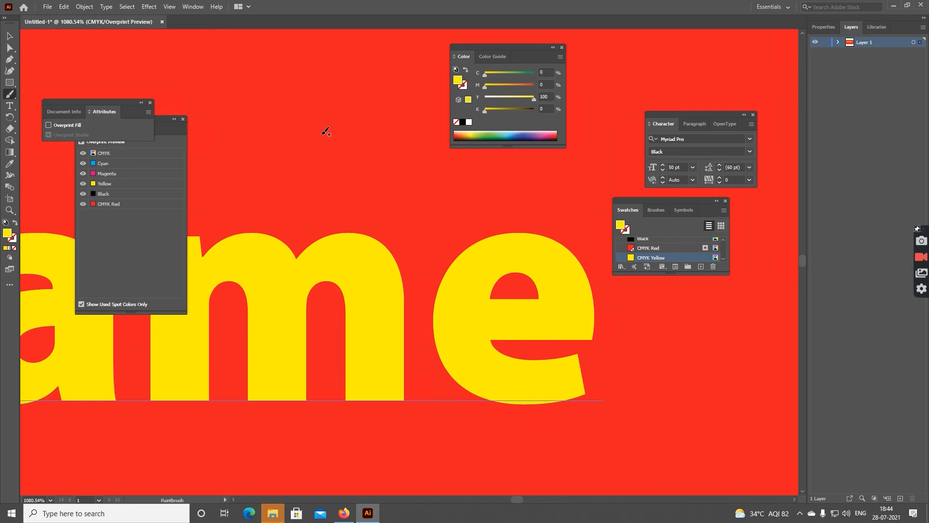
pyautogui.click(193, 7)
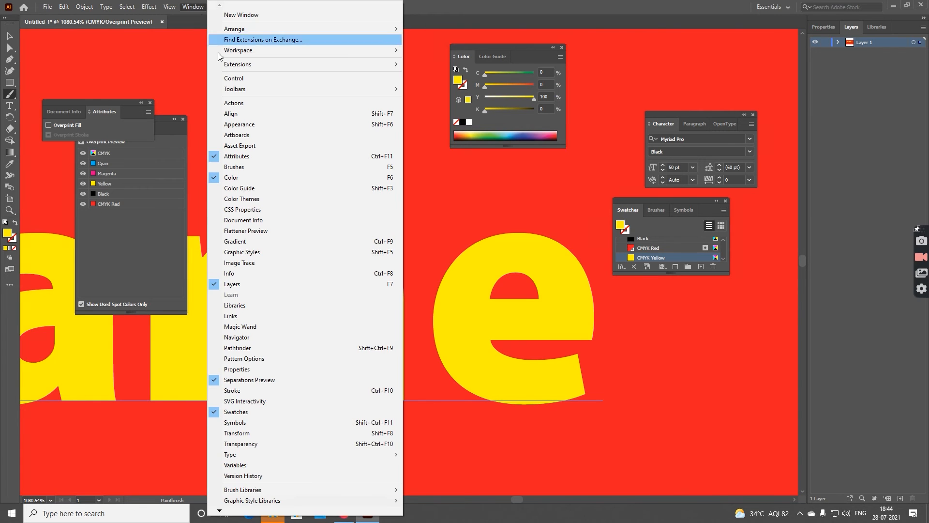
pyautogui.click(243, 124)
pyautogui.moveTo(403, 167); pyautogui.dragTo(701, 307)
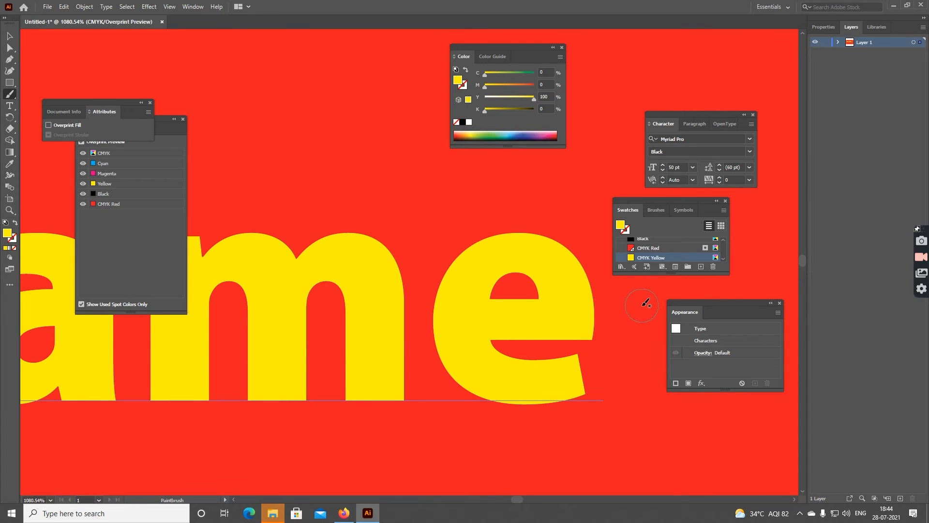
# Add a new black fill and a 1 pt black stroke to the text's appearance
pyautogui.press('/')
pyautogui.scroll(-1, 679, 259)
pyautogui.click(683, 260)
pyautogui.hotkey('ctrl', 'z')
pyautogui.click(680, 381)
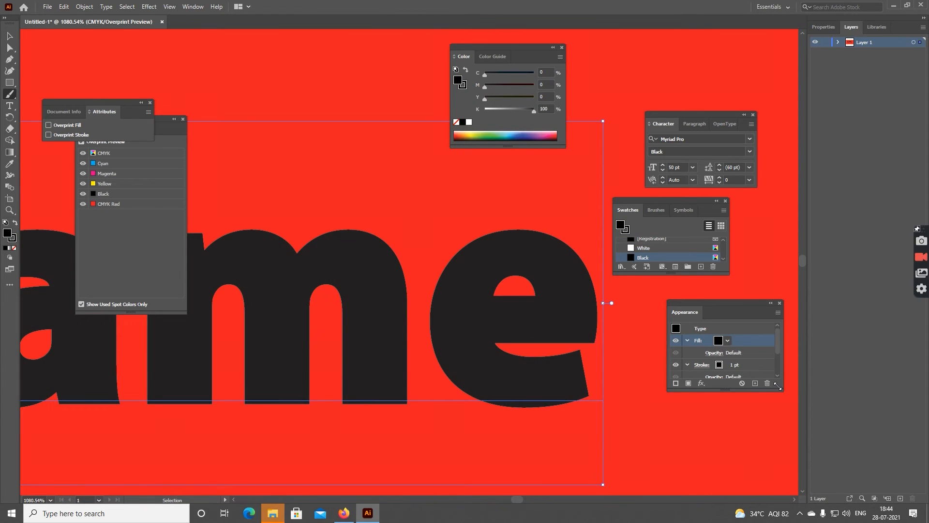
pyautogui.moveTo(778, 386); pyautogui.dragTo(774, 461)
# Color both the new fill and the new stroke of the text with CMYK Yellow
pyautogui.press('b')
pyautogui.scroll(-1, 681, 248)
pyautogui.click(681, 247)
pyautogui.scroll(1, 681, 247)
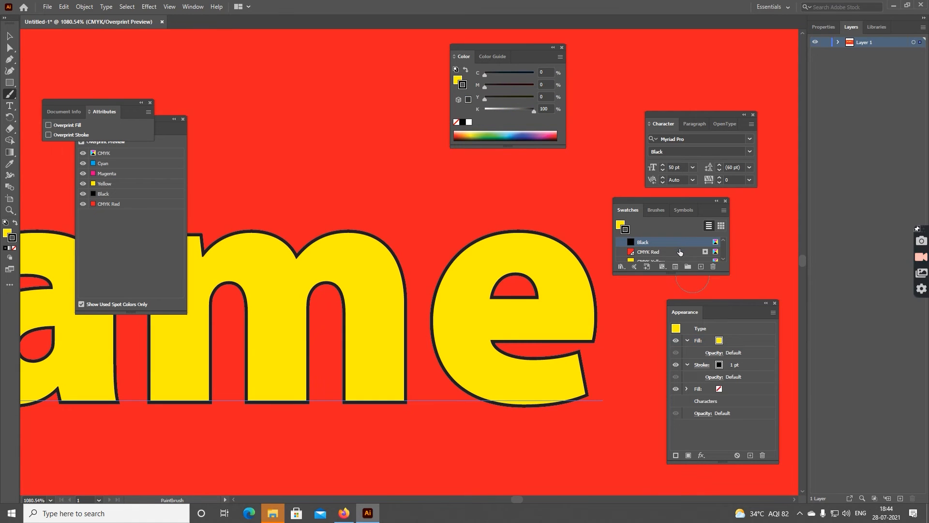
pyautogui.click(680, 260)
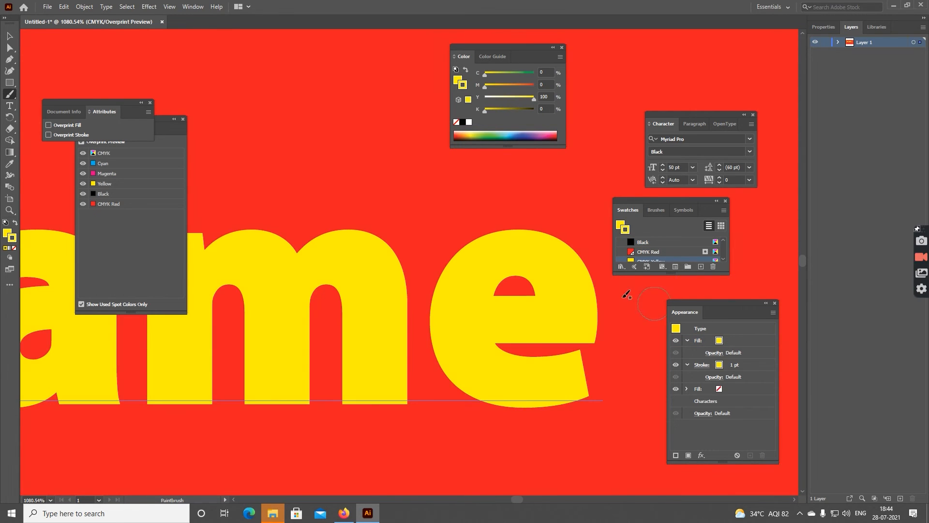
# Set the text's yellow stroke weight to 0.8504 pt and turn on Overprint Stroke for it
pyautogui.click(733, 365)
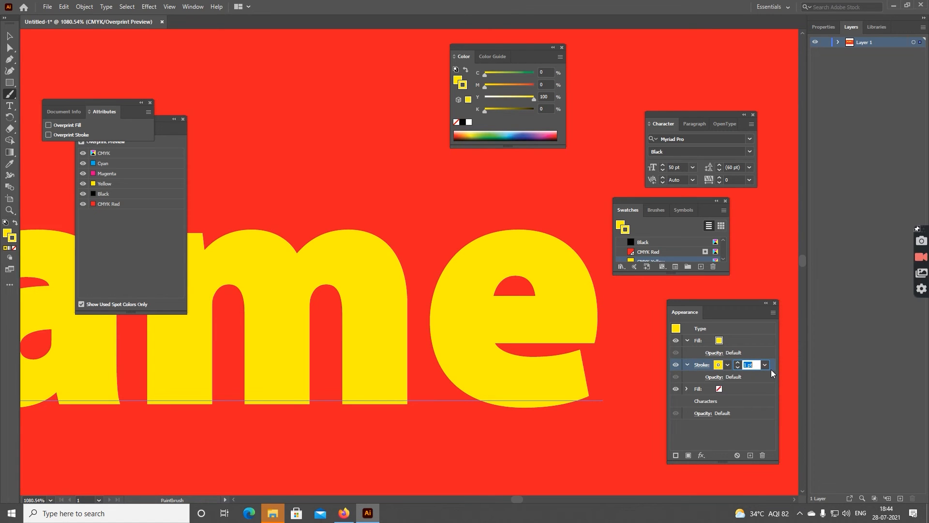
pyautogui.write('0.')
pyautogui.press('BackSpace')
pyautogui.press('BackSpace')
pyautogui.write('4')
pyautogui.press('Return')
pyautogui.click(750, 365)
pyautogui.write('0.35')
pyautogui.press('Return')
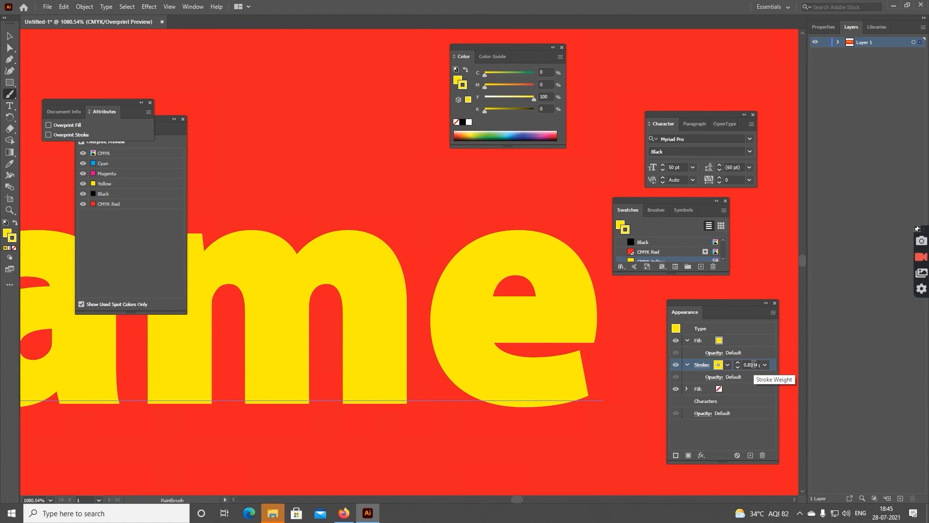
pyautogui.click(85, 134)
pyautogui.press('v')
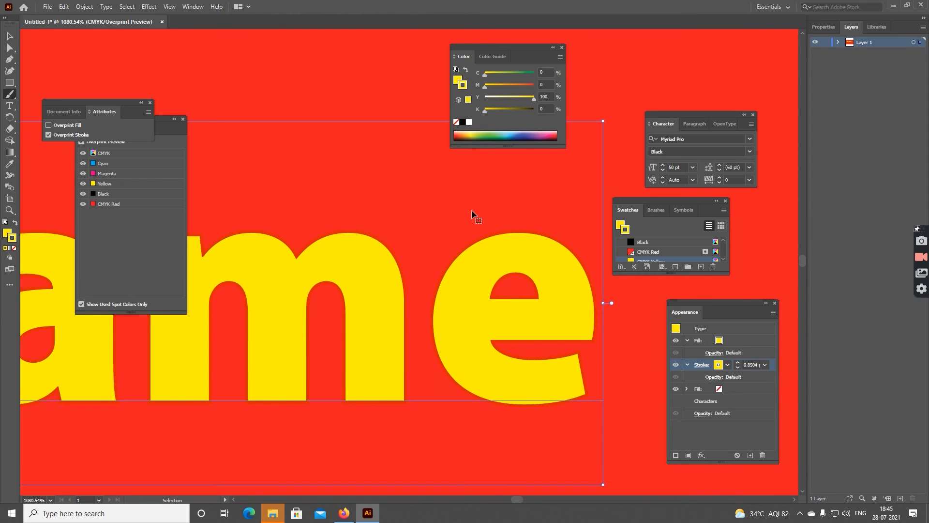
# Examine at high magnification the overprinted stroke along the edge of the final letter "e"
pyautogui.hotkey('ctrl', '-')
pyautogui.hotkey('ctrl', '-')
pyautogui.hotkey('ctrl', '0')
pyautogui.press('z')
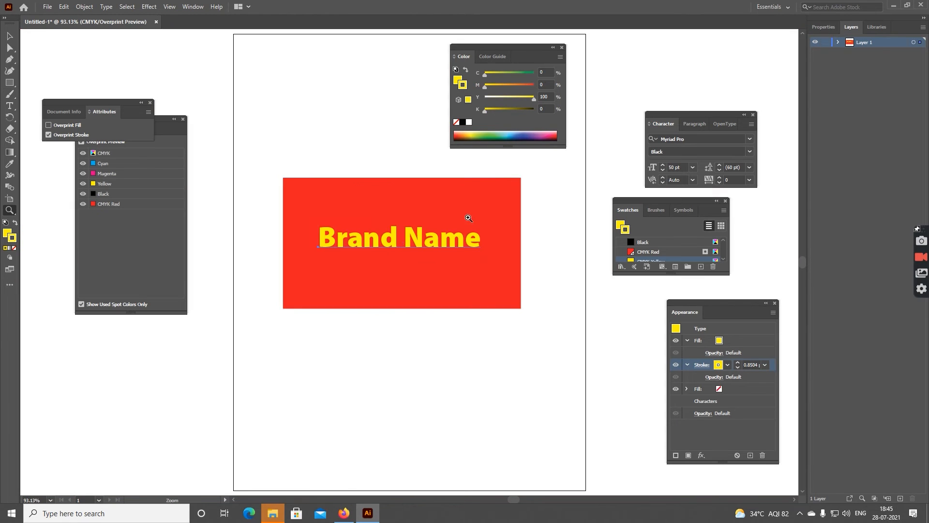
pyautogui.moveTo(465, 212); pyautogui.dragTo(480, 239)
pyautogui.press('v')
pyautogui.scroll(-1, 513, 325)
pyautogui.press('z')
pyautogui.scroll(-2, 508, 316)
pyautogui.moveTo(486, 318); pyautogui.dragTo(569, 475)
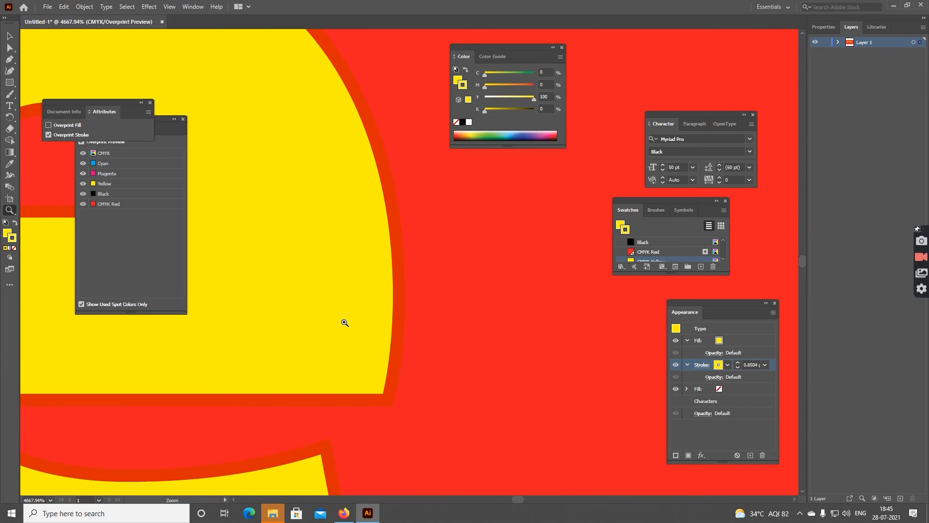
pyautogui.moveTo(344, 323); pyautogui.dragTo(420, 425)
pyautogui.press('v')
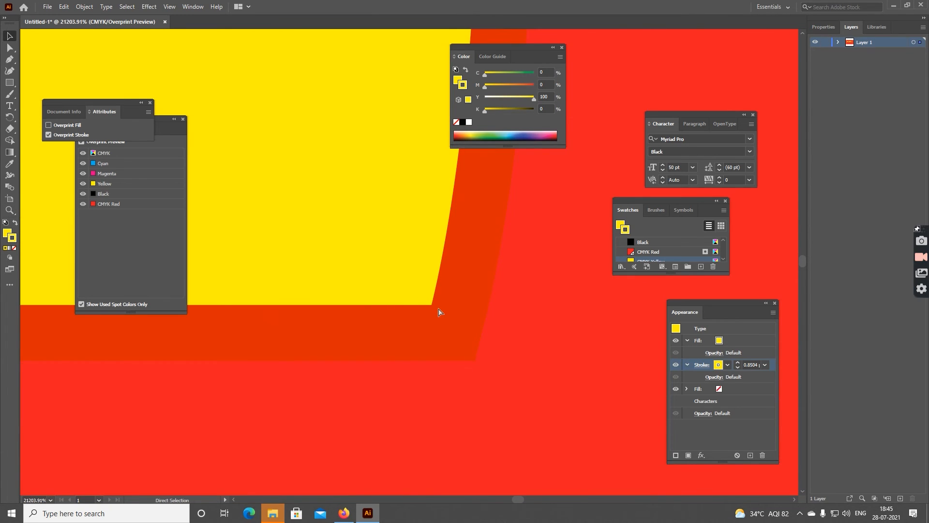
pyautogui.hotkey('ctrl', '0')
pyautogui.click(442, 375)
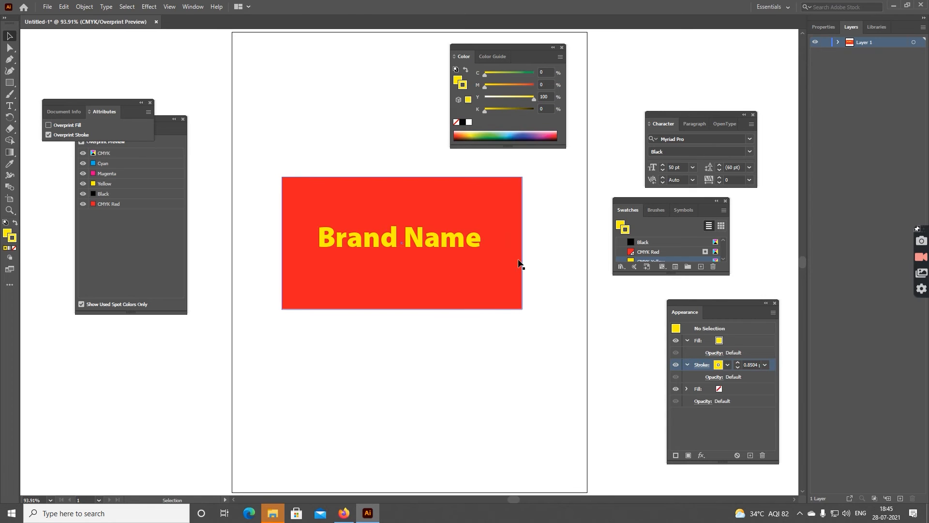
pyautogui.click(468, 244)
pyautogui.keyDown('shift'); pyautogui.click(465, 239); pyautogui.keyUp('shift')
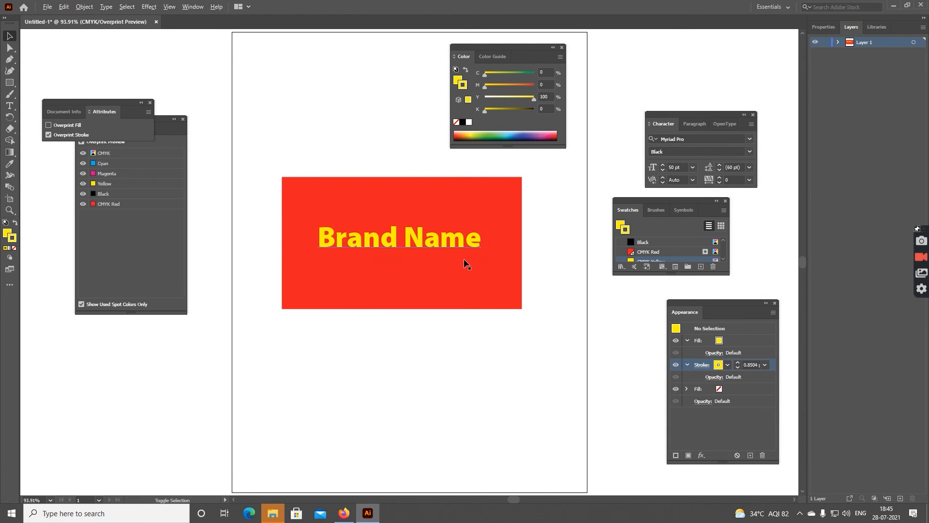
# Duplicate the Brand Name text about 43 pt straight below the original and color the copy's stroke CMYK Red
pyautogui.press('a')
pyautogui.moveTo(464, 237); pyautogui.dragTo(464, 262)
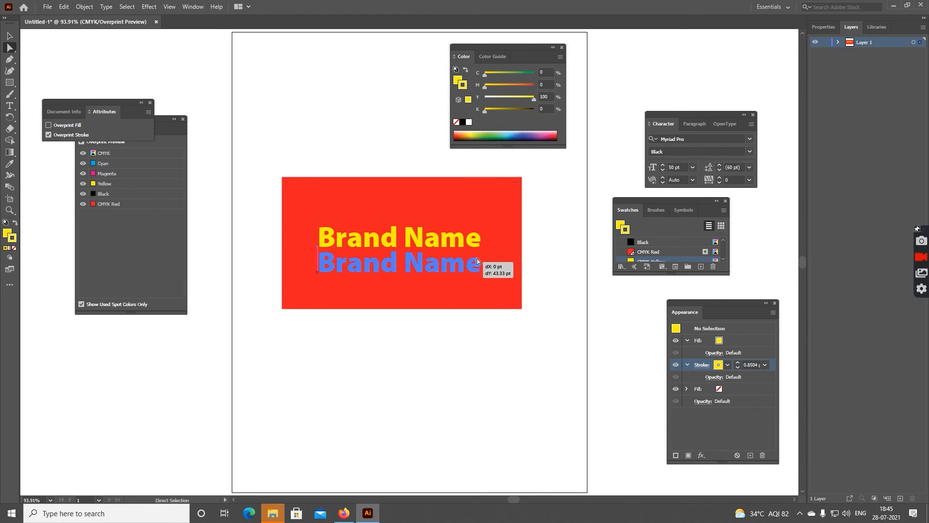
pyautogui.press('z')
pyautogui.moveTo(456, 217); pyautogui.dragTo(496, 276)
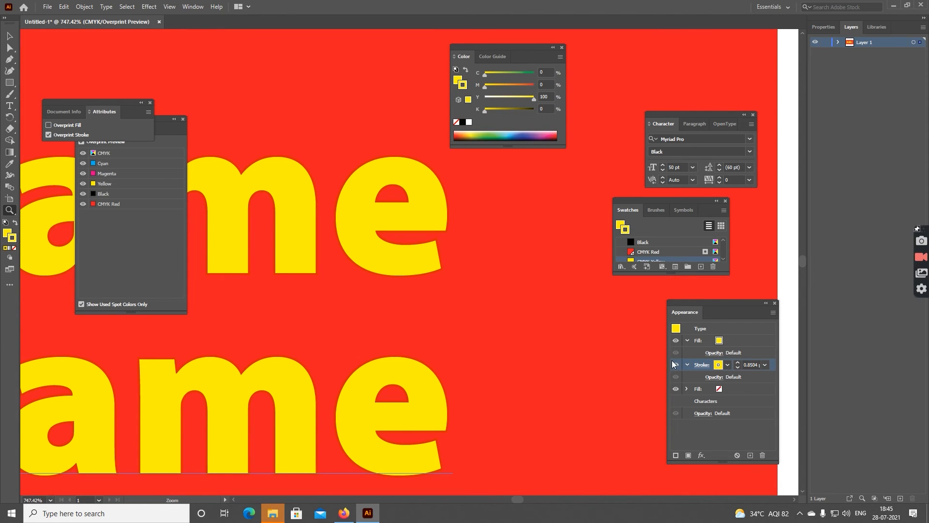
pyautogui.click(677, 252)
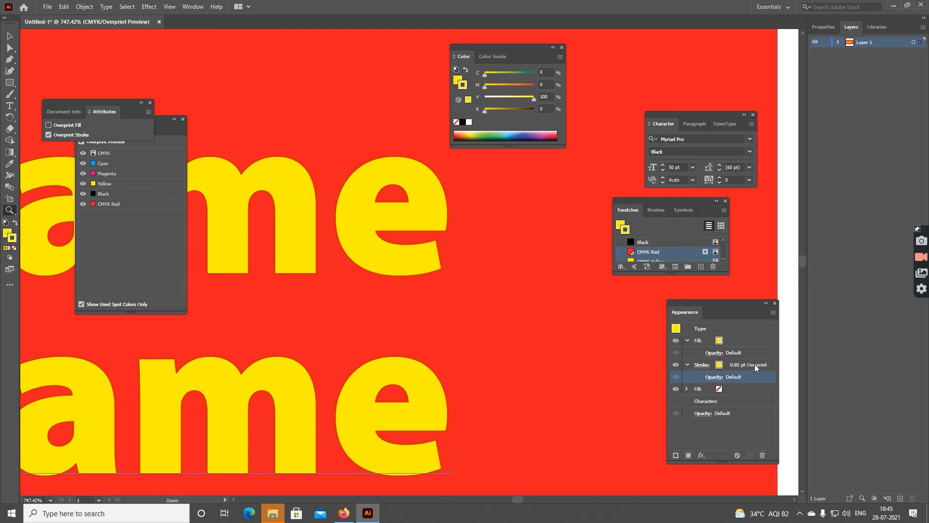
pyautogui.click(686, 256)
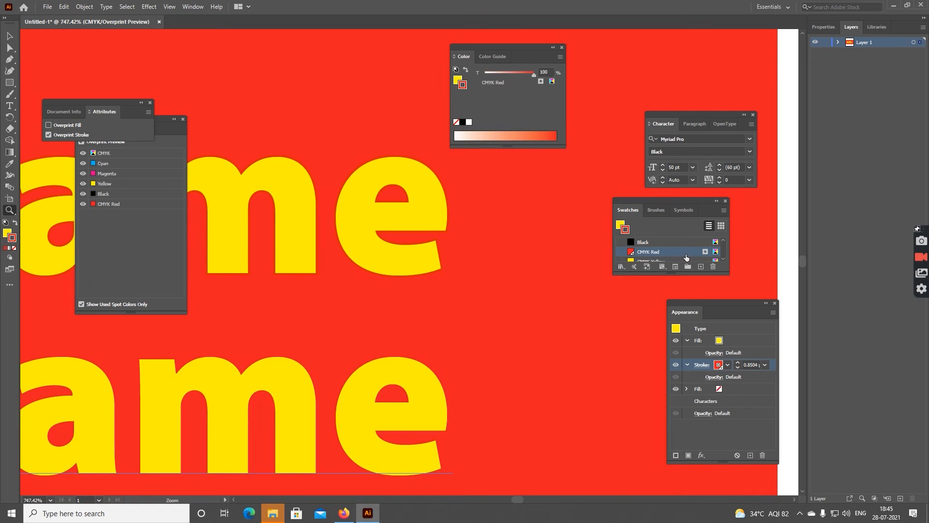
# Compare the letter edges of the yellow-stroked original and the red-stroked copy at high magnification
pyautogui.click(532, 325)
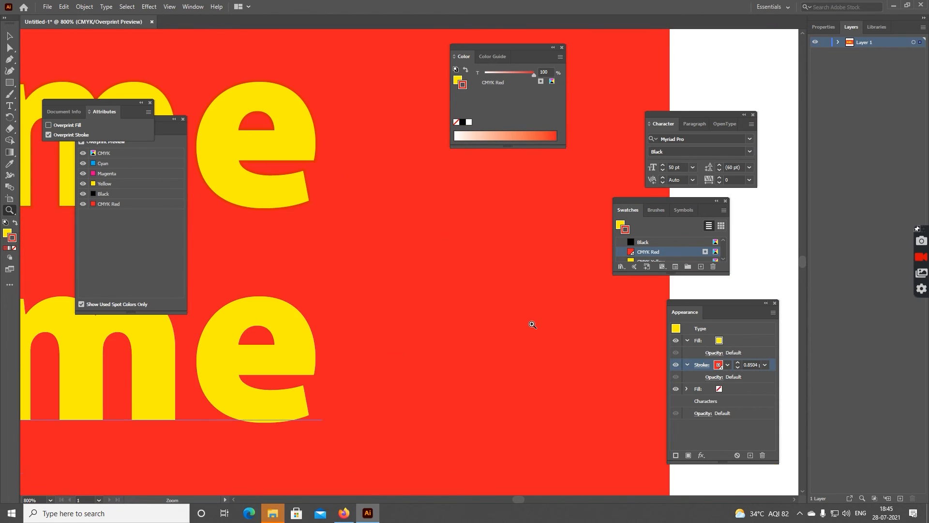
pyautogui.moveTo(199, 68); pyautogui.dragTo(392, 424)
pyautogui.press('space')
pyautogui.moveTo(443, 171); pyautogui.dragTo(446, 205)
pyautogui.press('a')
pyautogui.click(439, 157)
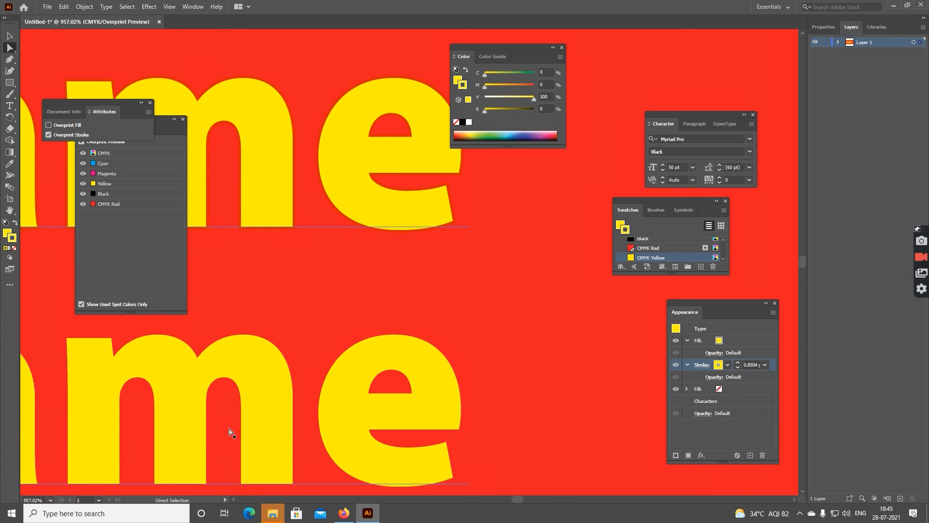
pyautogui.click(649, 248)
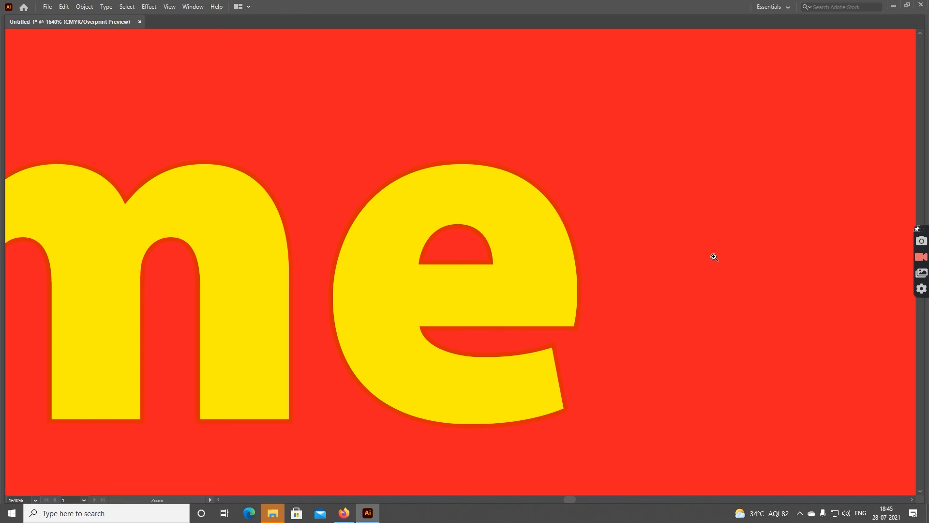
# Examine the overprinted yellow stroke around the final letter "e" without the panels, then restore the full workspace with the artwork deselected
pyautogui.moveTo(516, 230); pyautogui.dragTo(595, 351)
pyautogui.press('a')
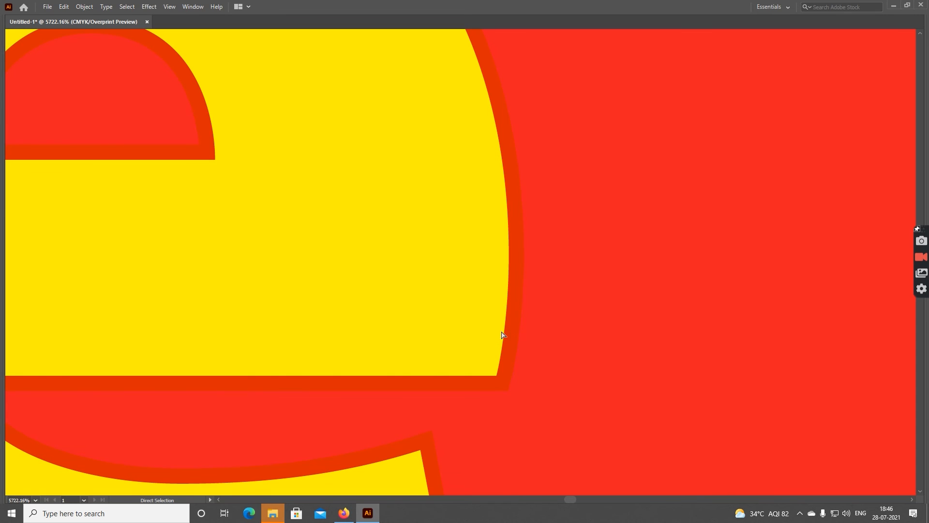
pyautogui.hotkey('ctrl', '0')
pyautogui.press('v')
pyautogui.click(525, 343)
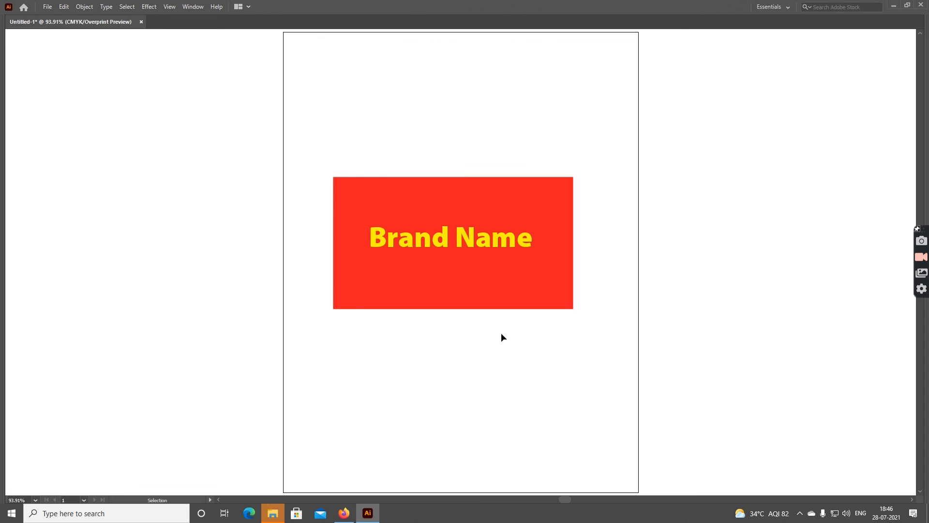
pyautogui.press('Tab')
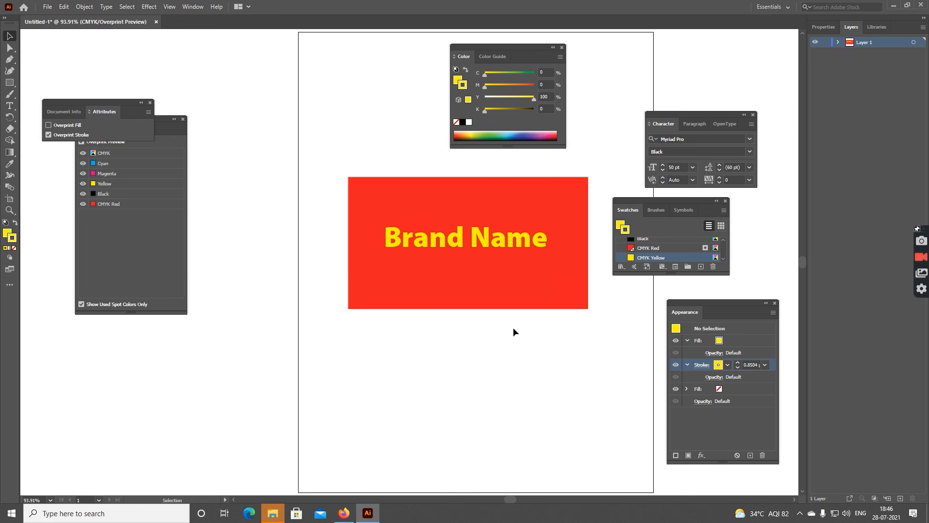
pyautogui.press('x')
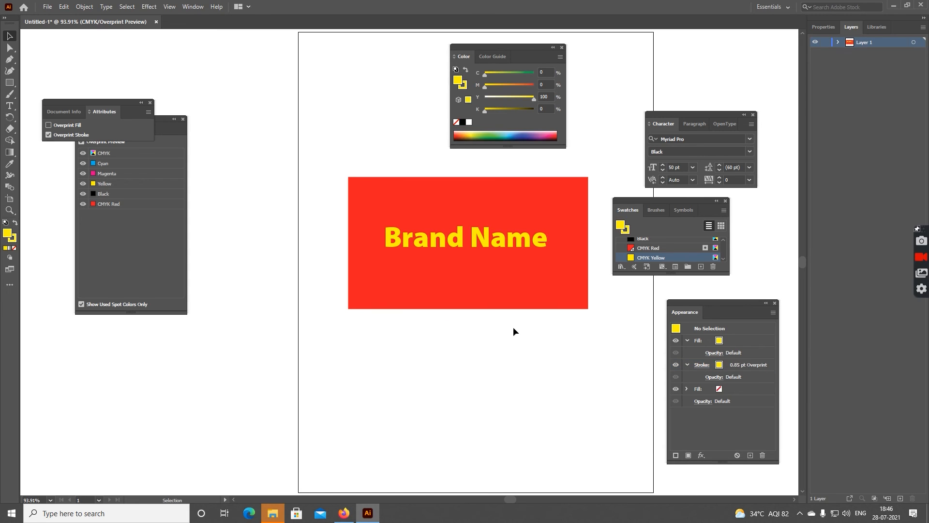
# Inspect the trap overlap at the crossbar and tail corners of the final "e", then return to the whole artboard
pyautogui.click(524, 245)
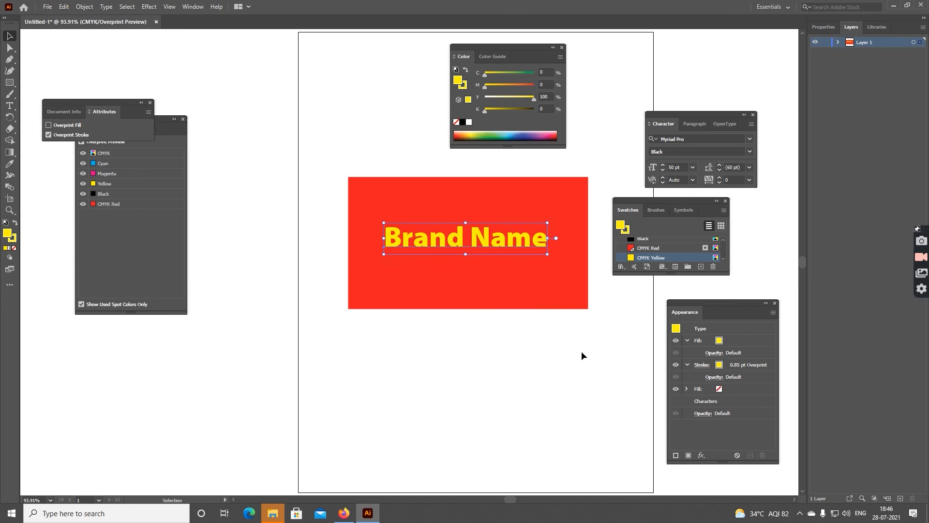
pyautogui.click(582, 352)
pyautogui.press('z')
pyautogui.moveTo(525, 217); pyautogui.dragTo(547, 245)
pyautogui.scroll(-1, 543, 267)
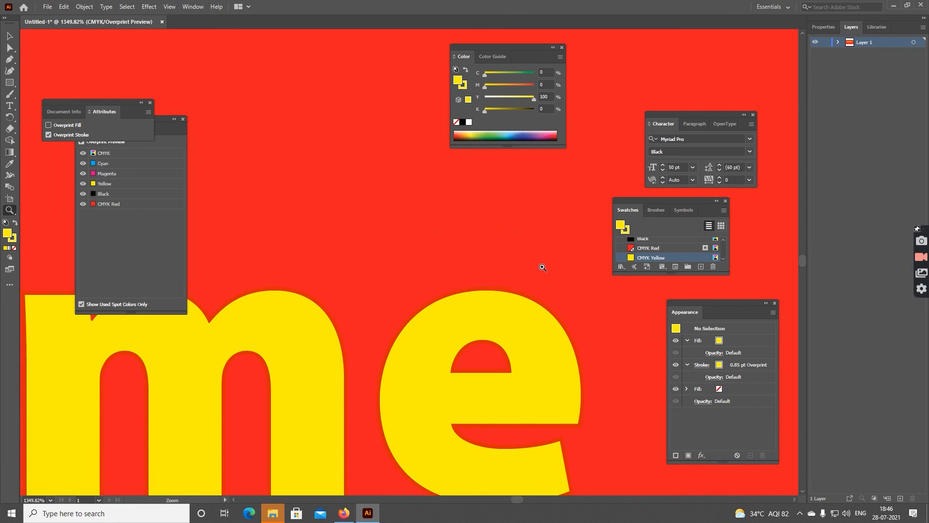
pyautogui.scroll(-5, 542, 268)
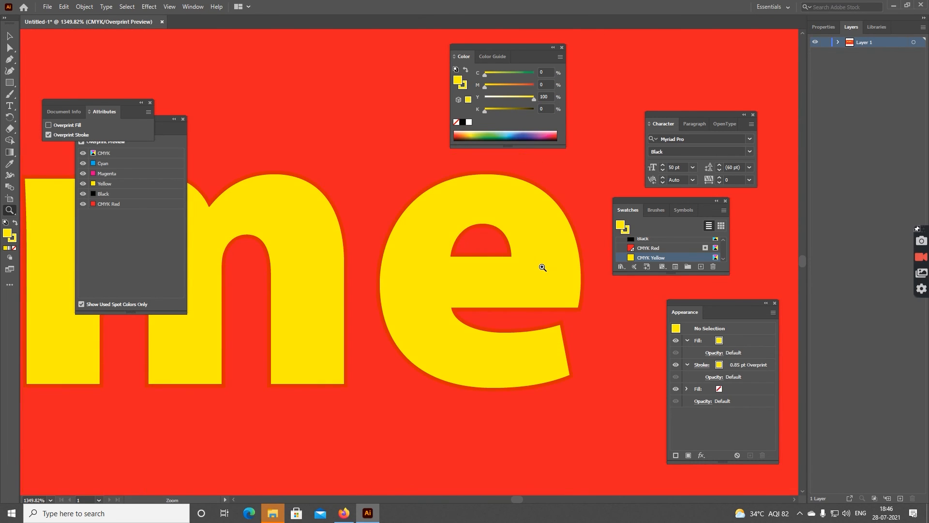
pyautogui.scroll(-2, 543, 267)
pyautogui.moveTo(535, 241); pyautogui.dragTo(613, 325)
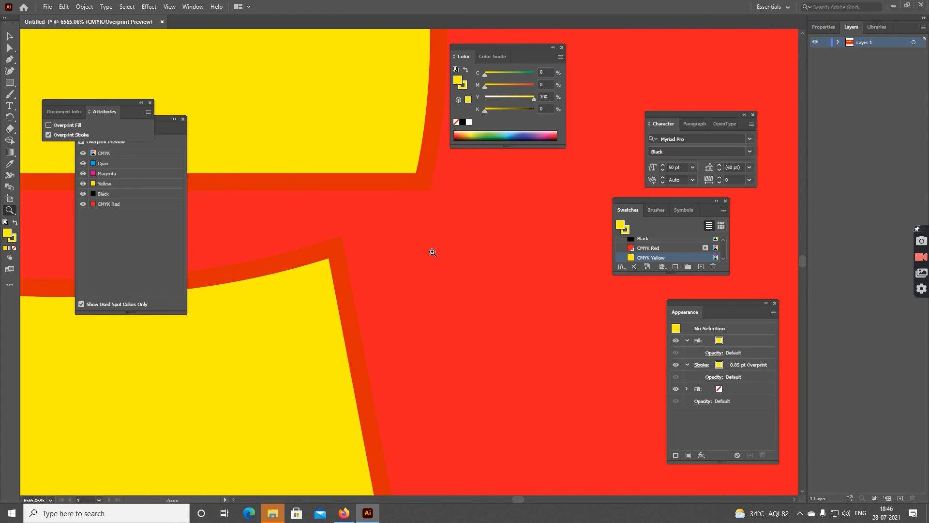
pyautogui.click(466, 233)
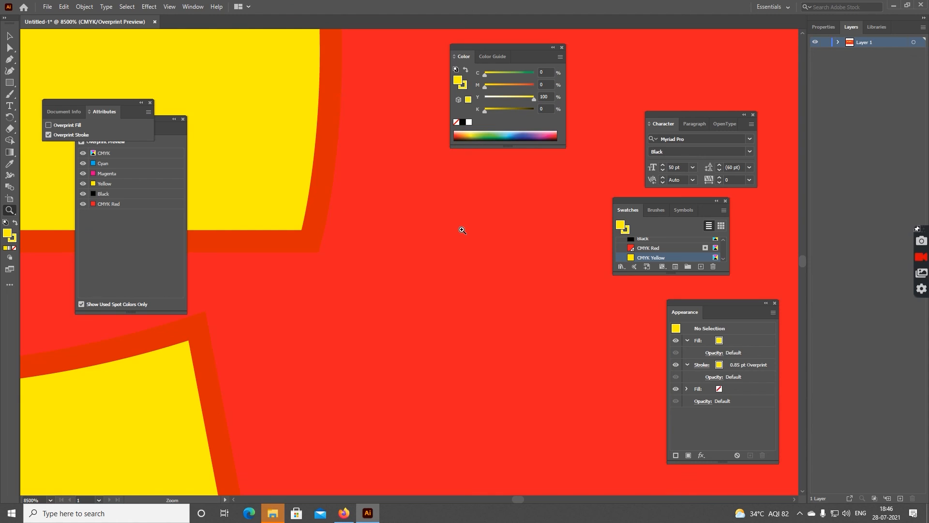
pyautogui.hotkey('ctrl', '0')
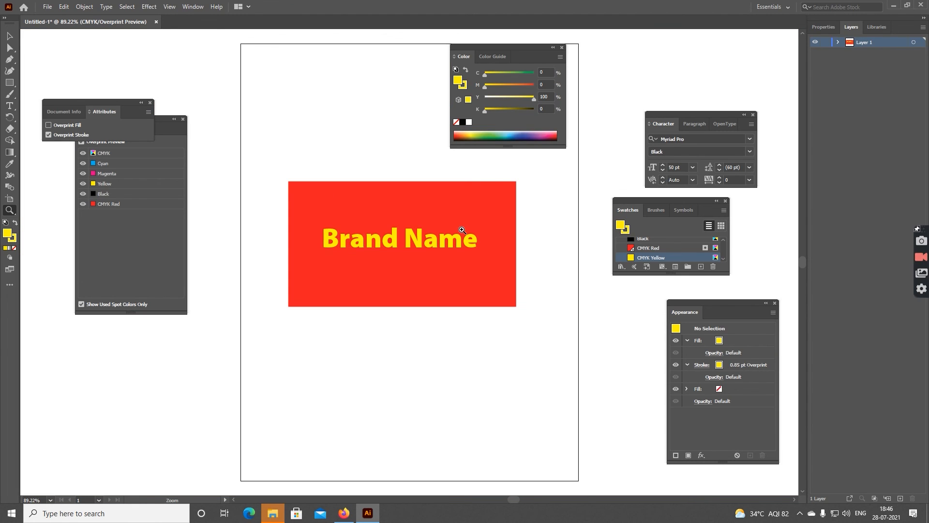